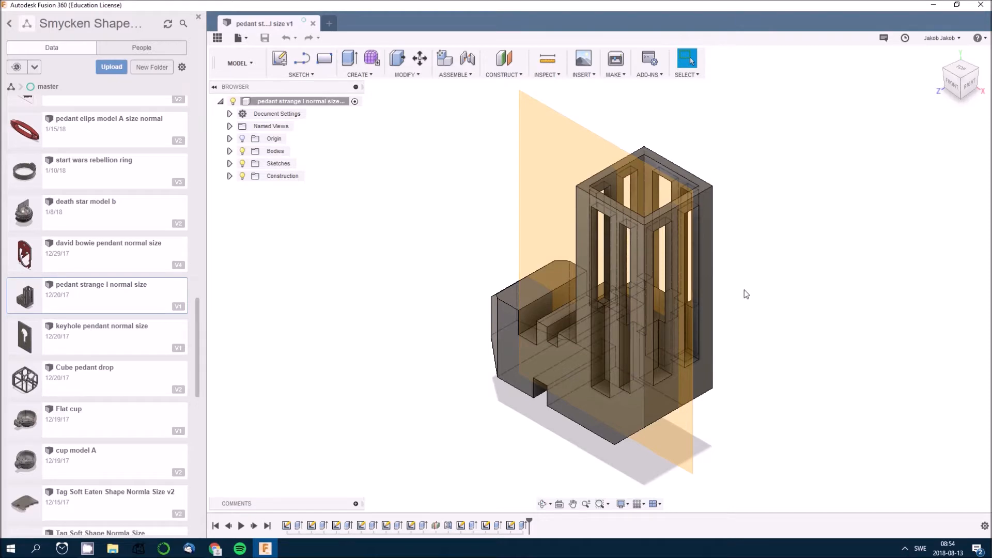
{"action": "middle_click_drag", "start_coordinate": [747, 293], "coordinate": [782, 150], "text": "shift"}
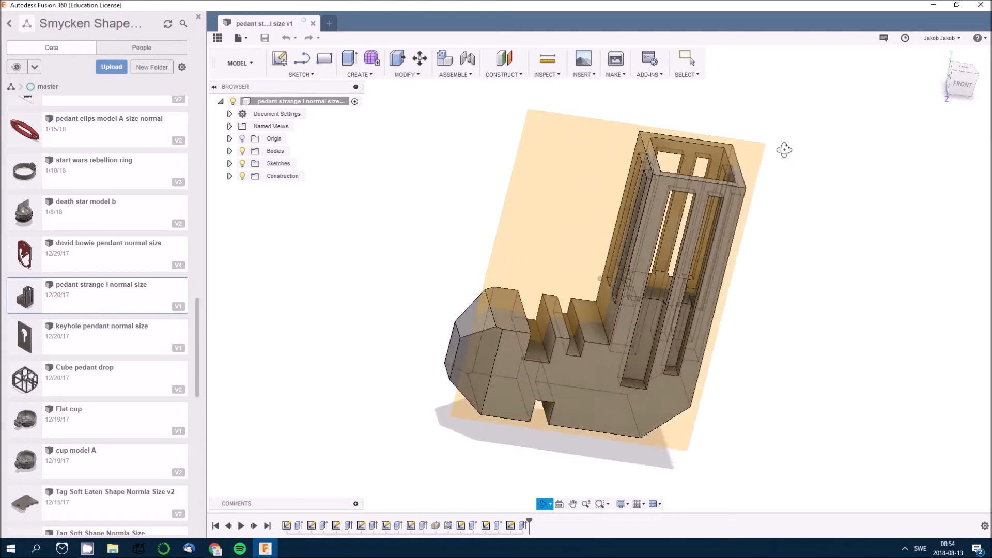
{"action": "middle_click_drag", "start_coordinate": [749, 281], "coordinate": [757, 221], "text": "shift"}
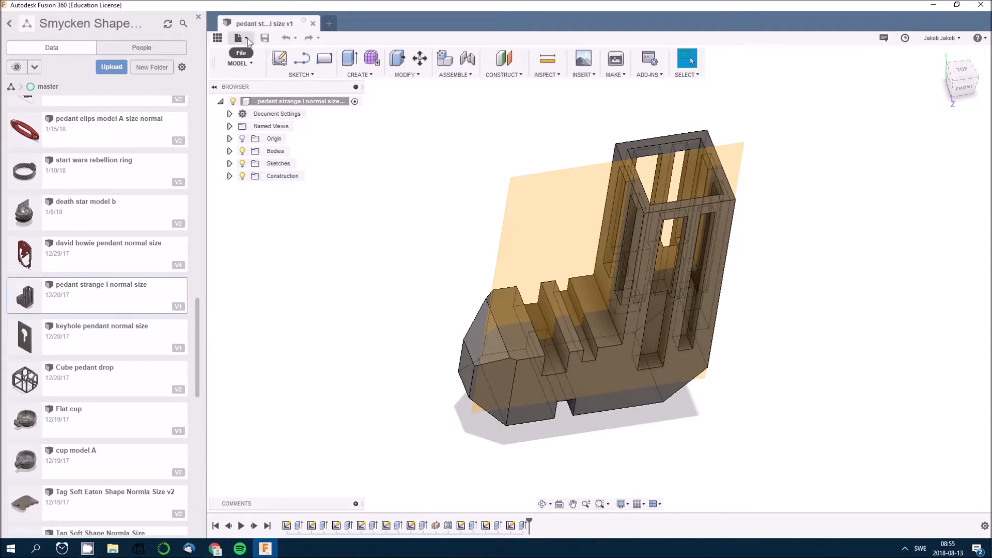
Create a new design and save it as "L jewelry" in the master folder
{"action": "left_click", "coordinate": [199, 17]}
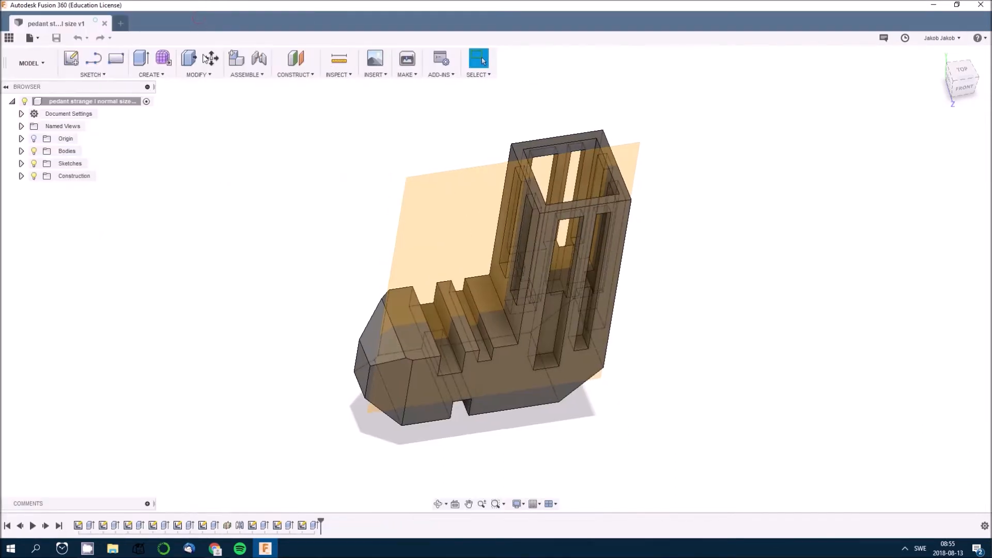
{"action": "left_click", "coordinate": [33, 39]}
{"action": "left_click", "coordinate": [47, 51]}
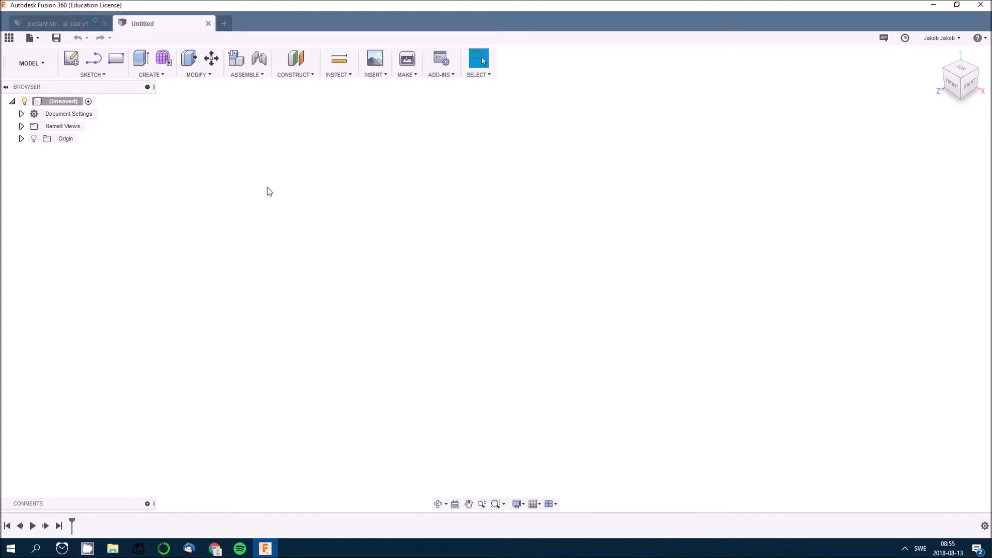
{"action": "left_click", "coordinate": [56, 38]}
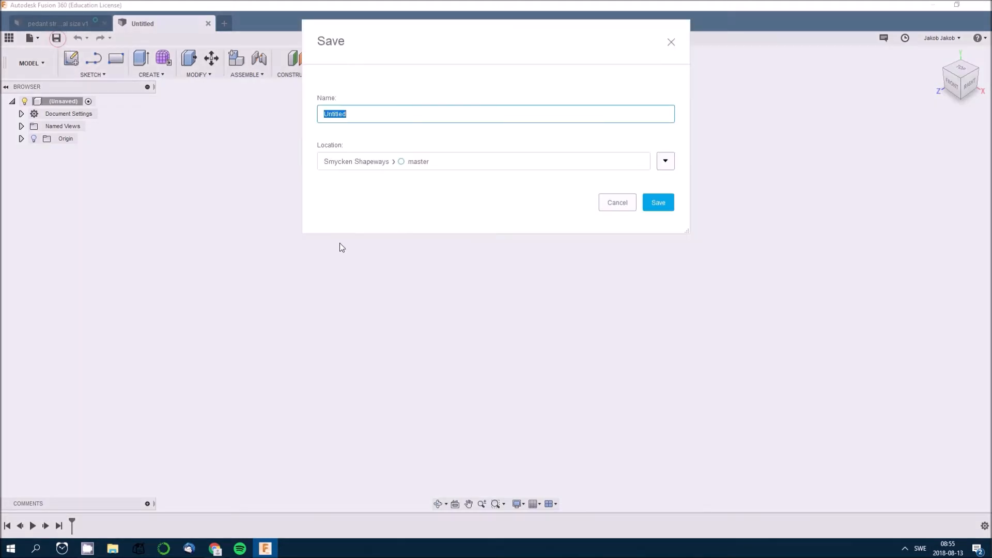
{"action": "type", "text": "L jewelry"}
{"action": "left_click", "coordinate": [667, 207]}
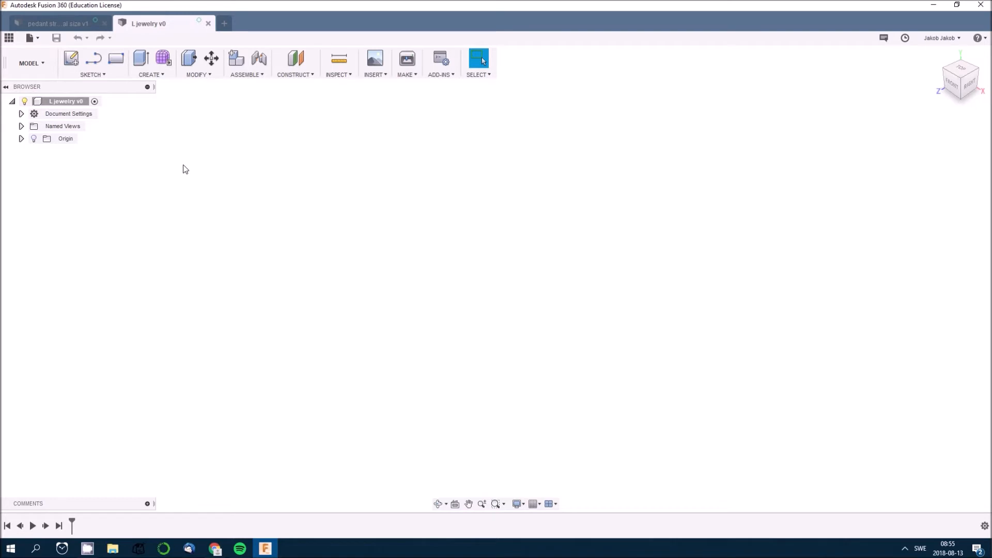
Sketch a closed L-shaped line profile from the origin on the right-view plane, about 50 mm wide and 84 mm tall
{"action": "left_click", "coordinate": [72, 60]}
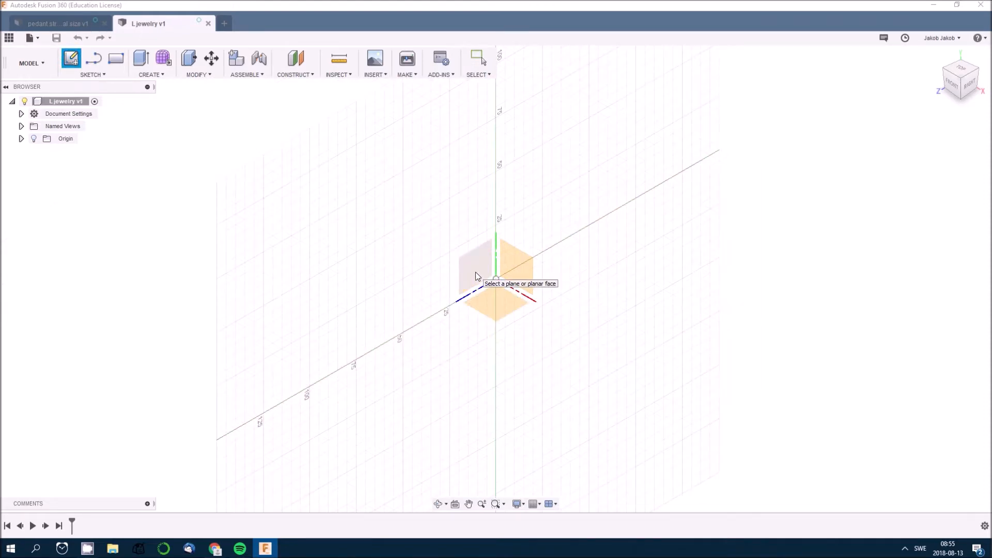
{"action": "left_click", "coordinate": [476, 274]}
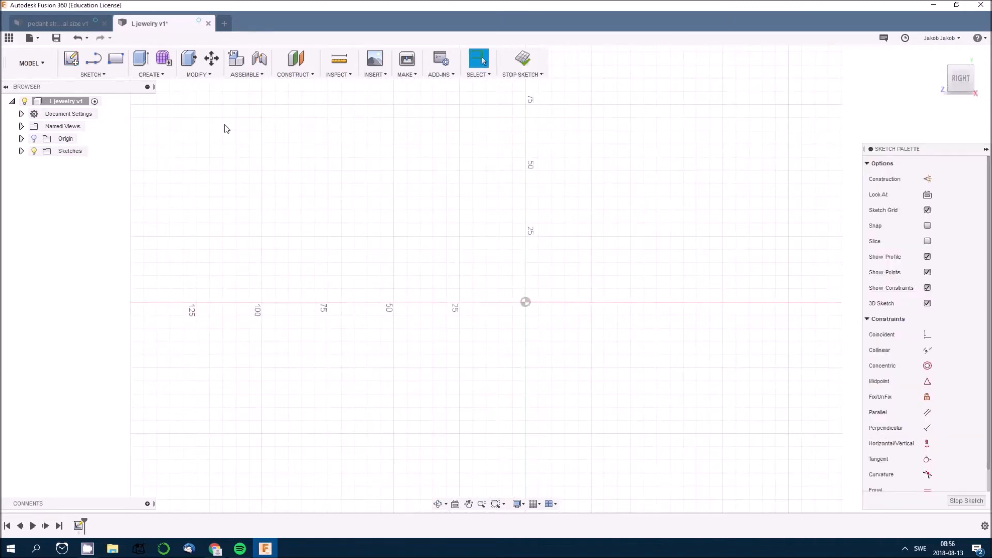
{"action": "left_click", "coordinate": [86, 76]}
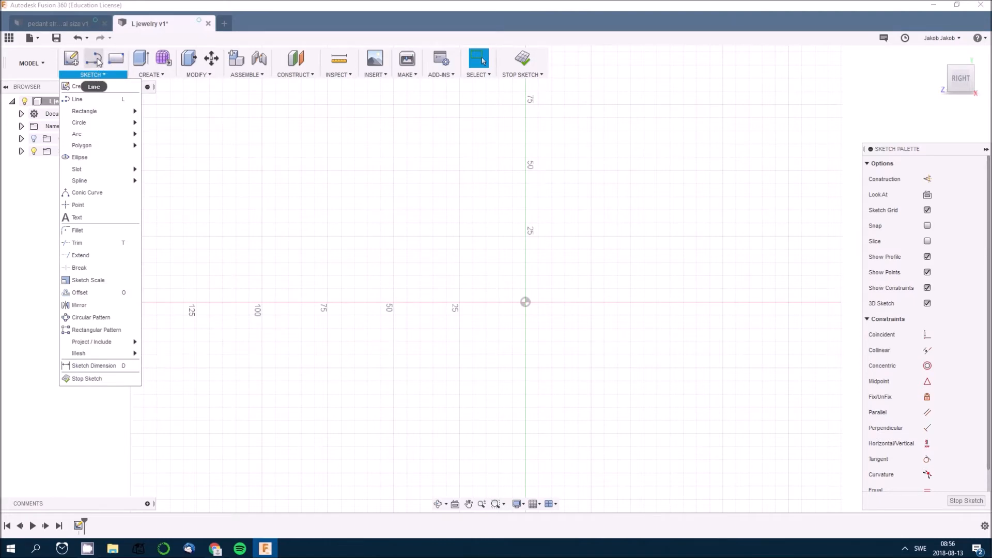
{"action": "left_click", "coordinate": [95, 60]}
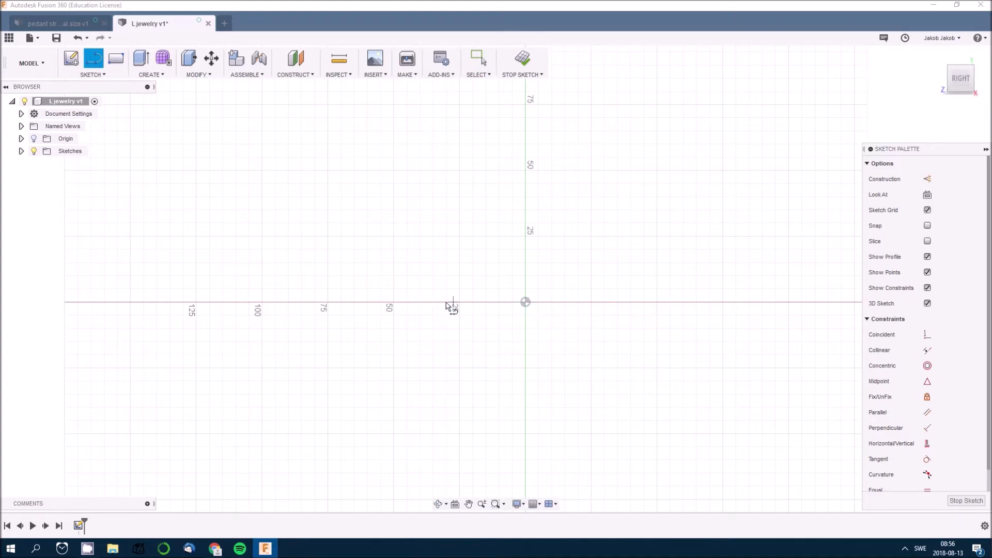
{"action": "left_click", "coordinate": [394, 303]}
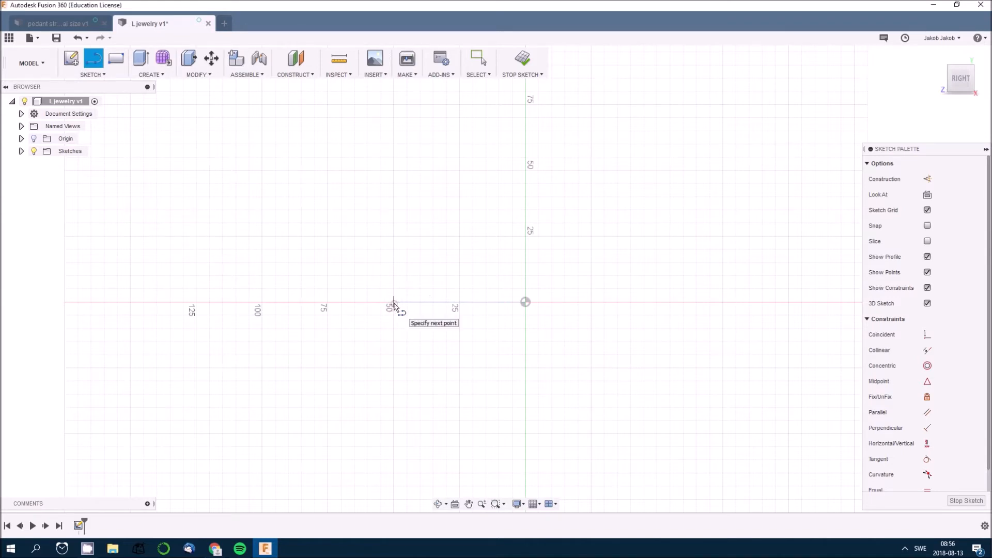
{"action": "left_click", "coordinate": [526, 302]}
{"action": "scroll", "coordinate": [525, 110], "scroll_direction": "down", "scroll_amount": 4}
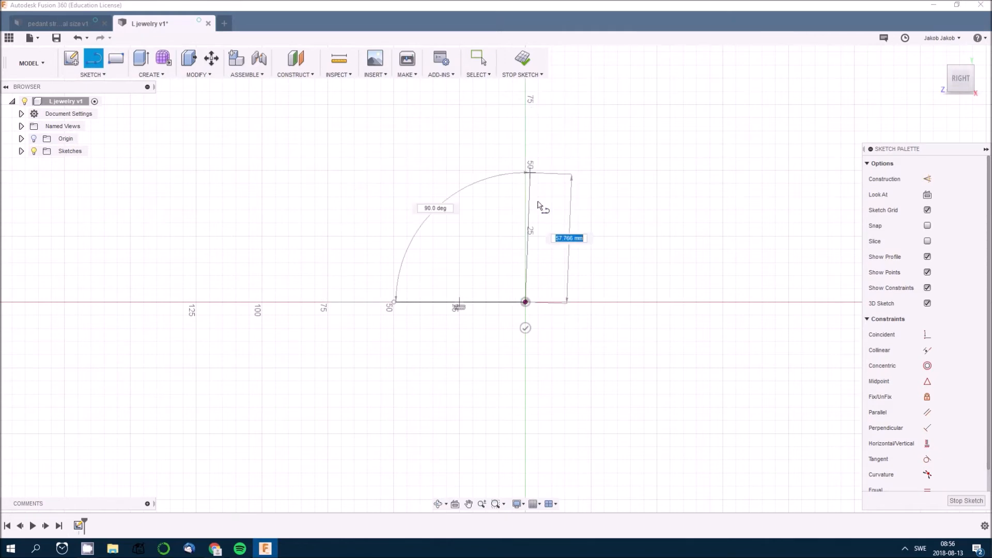
{"action": "scroll", "coordinate": [527, 117], "scroll_direction": "up", "scroll_amount": 3}
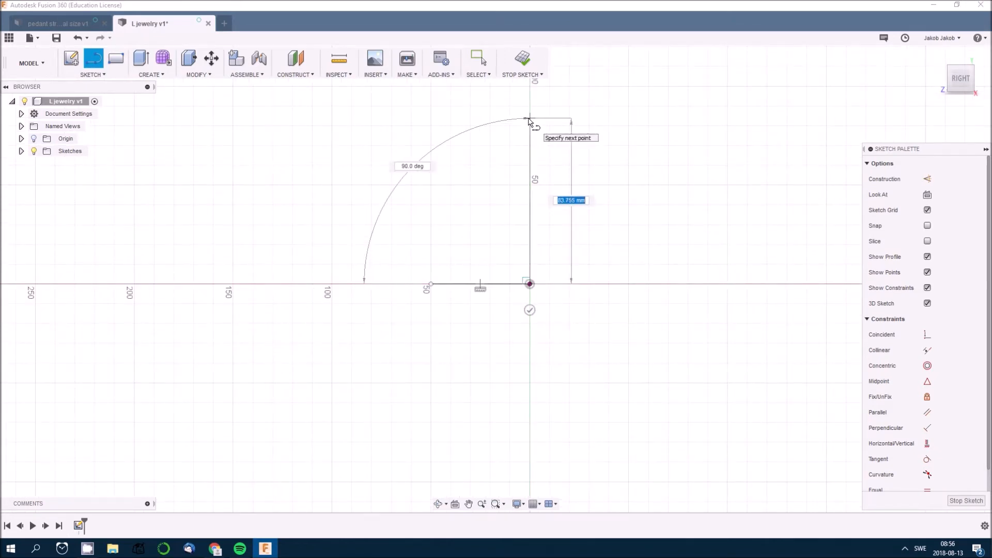
{"action": "left_click", "coordinate": [529, 119]}
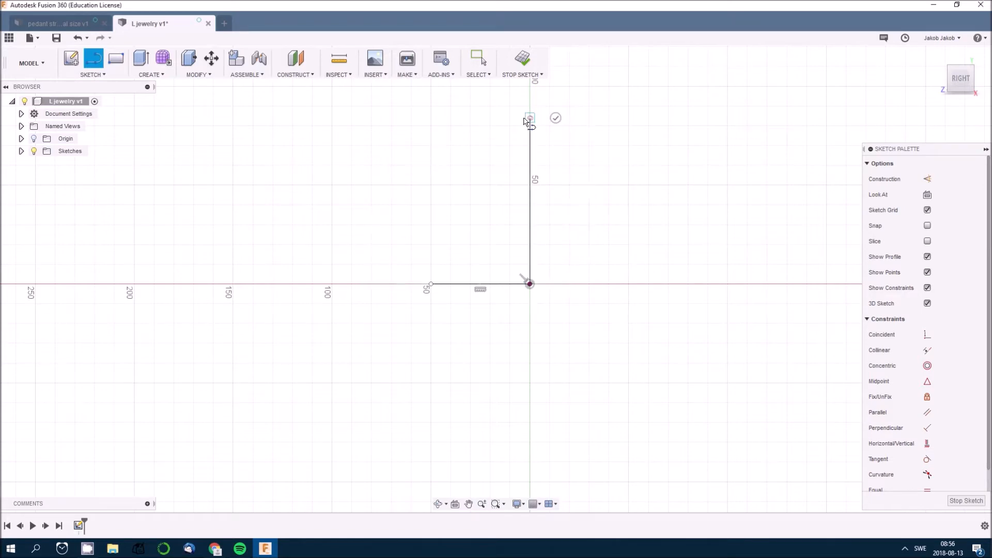
{"action": "left_click", "coordinate": [499, 118]}
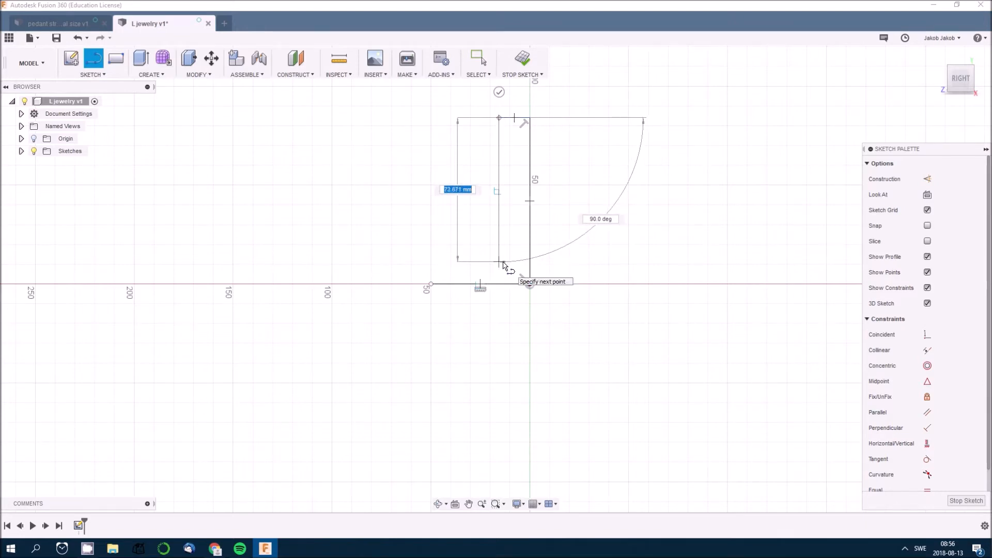
{"action": "left_click", "coordinate": [500, 261]}
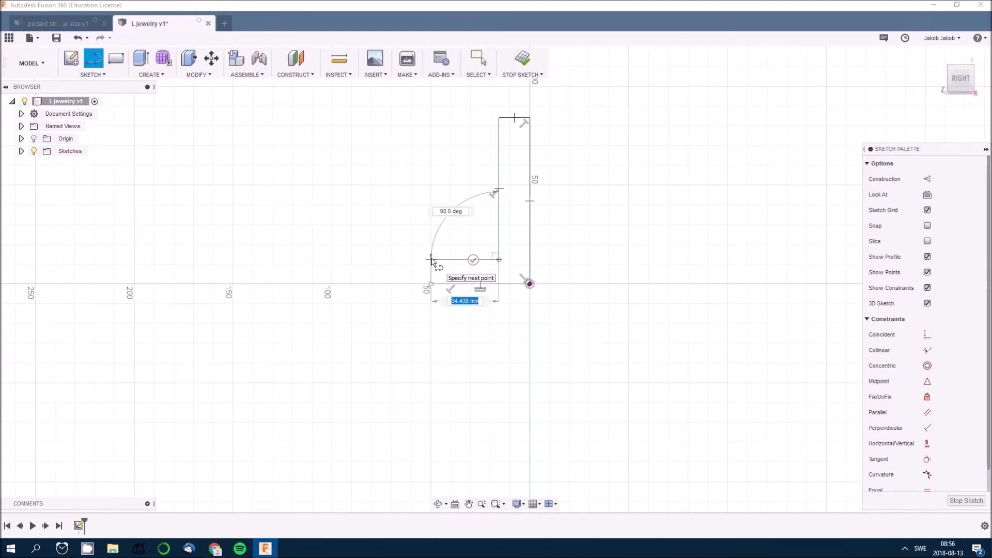
{"action": "left_click", "coordinate": [431, 259]}
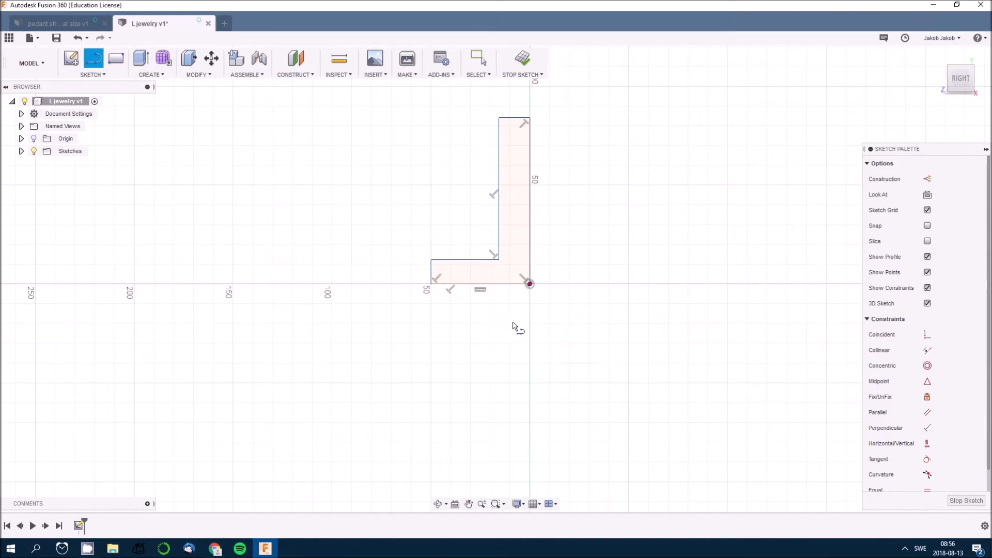
{"action": "key", "text": "Escape"}
Dimension the short end edge of the L's horizontal leg to 20 mm
{"action": "left_click", "coordinate": [432, 270]}
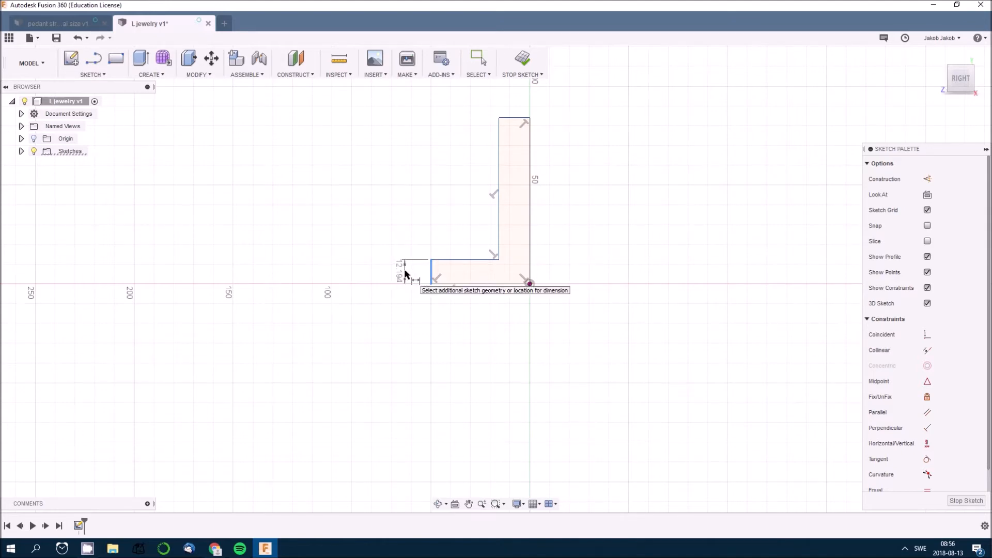
{"action": "left_click", "coordinate": [406, 274]}
{"action": "type", "text": "20"}
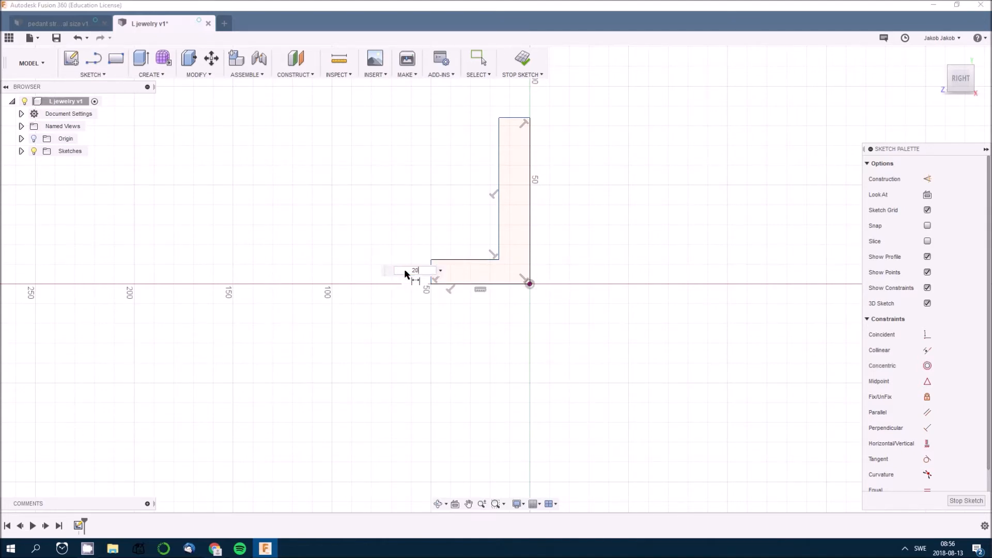
{"action": "key", "text": "Return"}
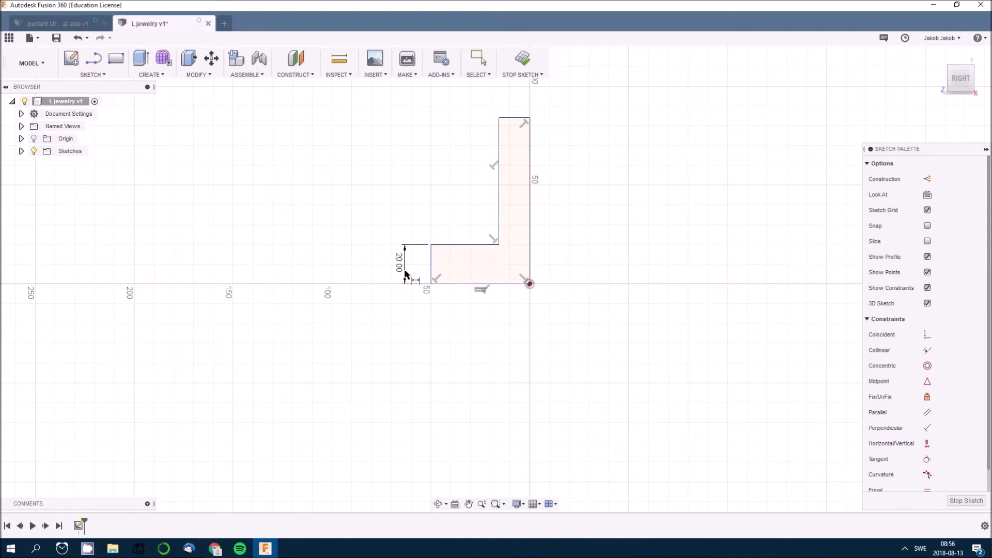
Dimension the width of the L's upright leg across its top edge to 20 mm
{"action": "left_click", "coordinate": [500, 199]}
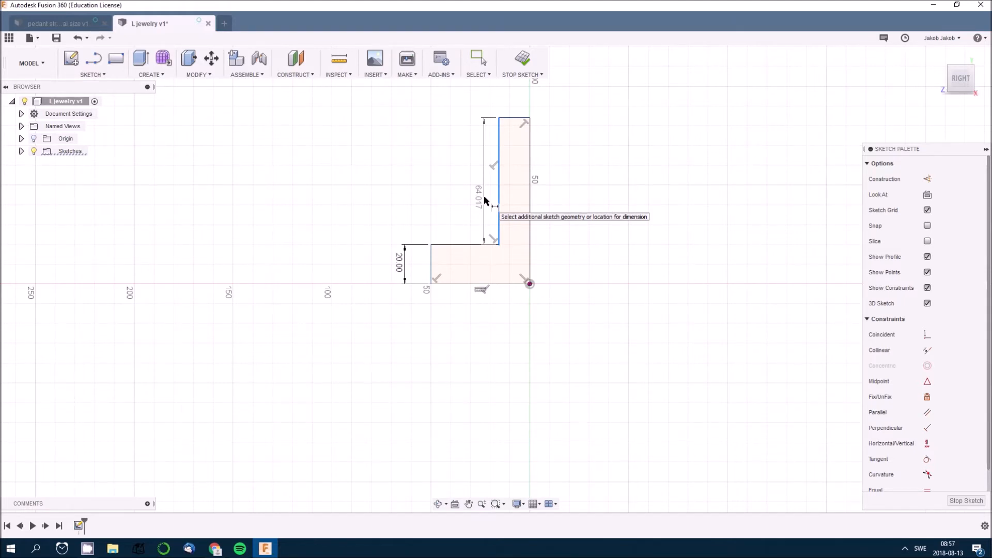
{"action": "key", "text": "Escape"}
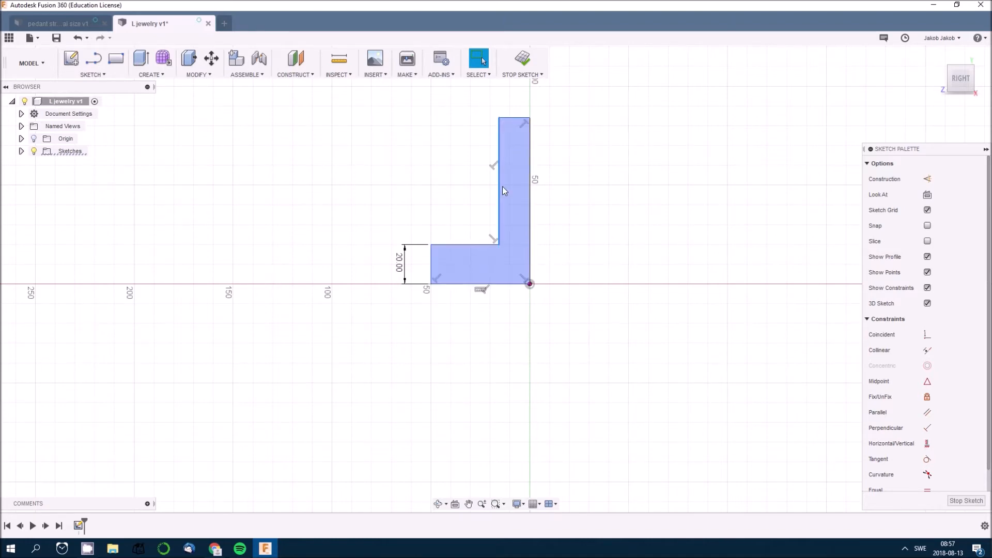
{"action": "left_click_drag", "start_coordinate": [499, 188], "coordinate": [495, 187]}
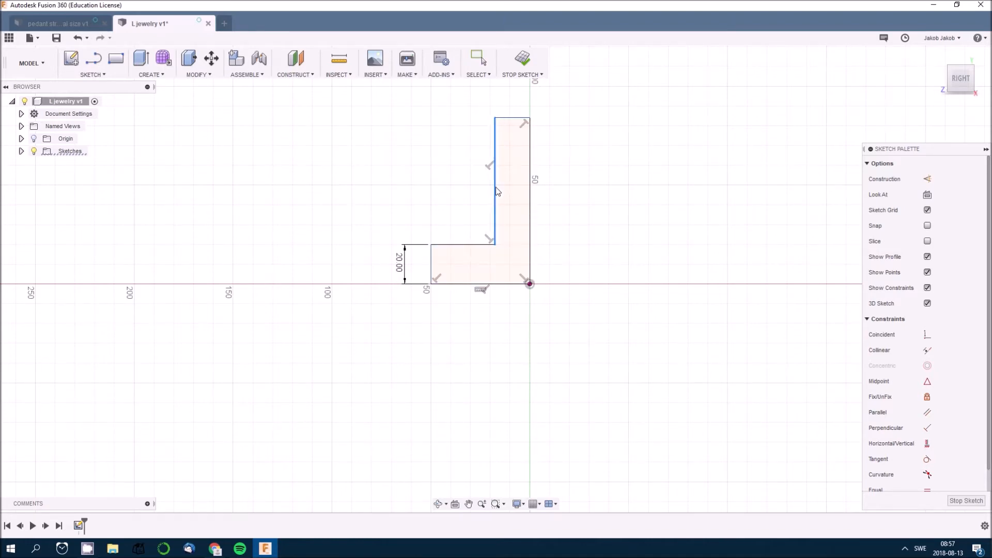
{"action": "left_click", "coordinate": [508, 119]}
{"action": "key", "text": "d"}
{"action": "left_click", "coordinate": [495, 119]}
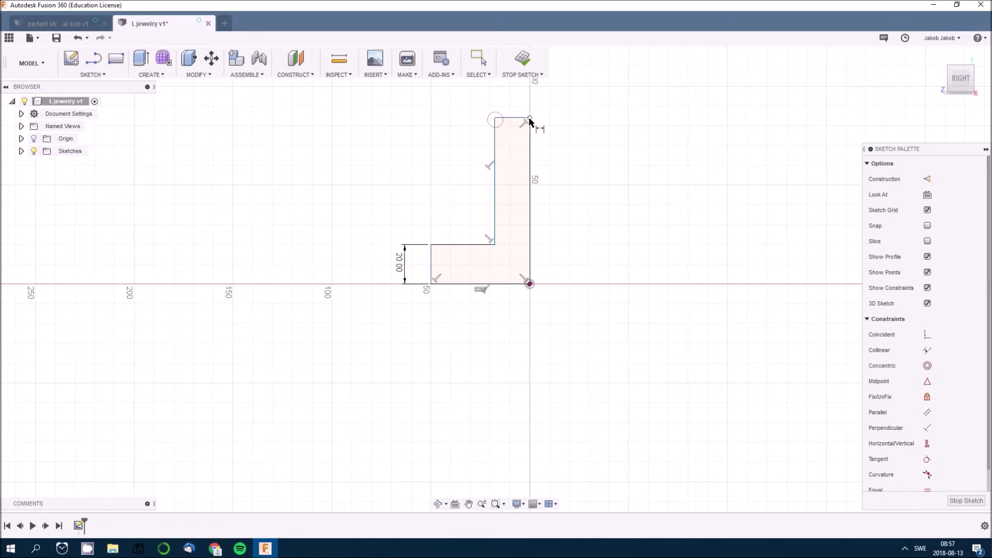
{"action": "left_click", "coordinate": [530, 119]}
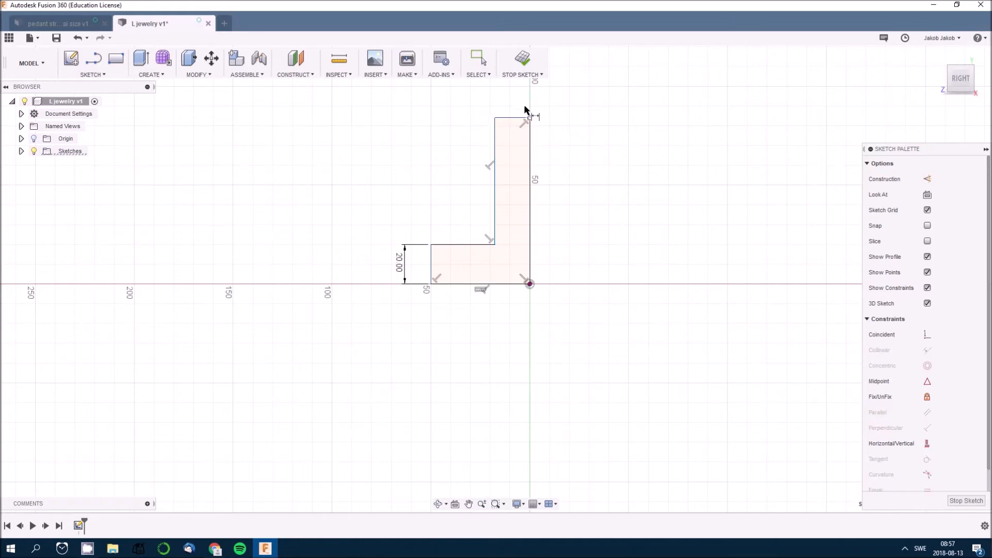
{"action": "left_click", "coordinate": [495, 118]}
{"action": "left_click", "coordinate": [498, 106]}
{"action": "type", "text": "20"}
{"action": "key", "text": "Return"}
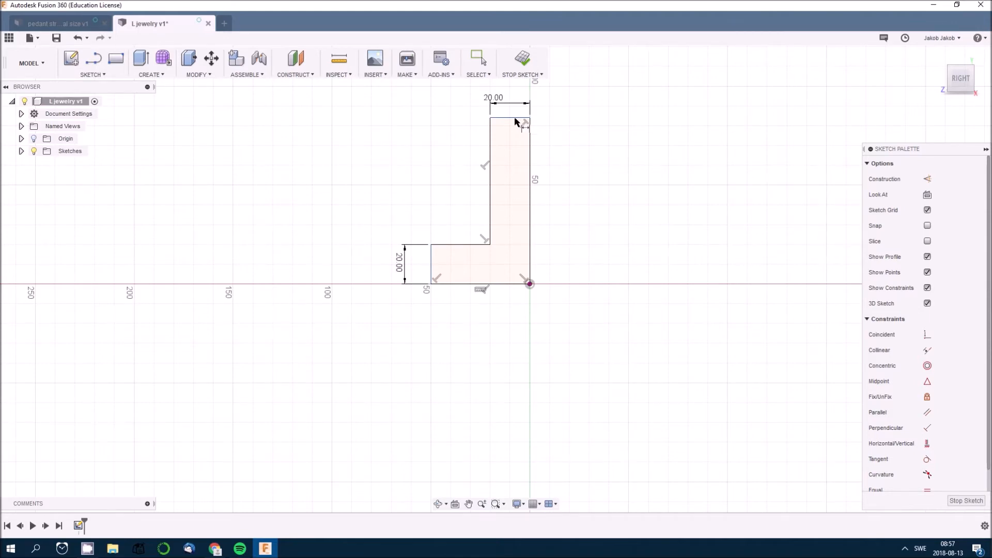
Dimension the L's overall height between its top and base edges to 80 mm and finish the sketch
{"action": "left_click", "coordinate": [513, 118]}
{"action": "left_click", "coordinate": [510, 285]}
{"action": "left_click", "coordinate": [582, 223]}
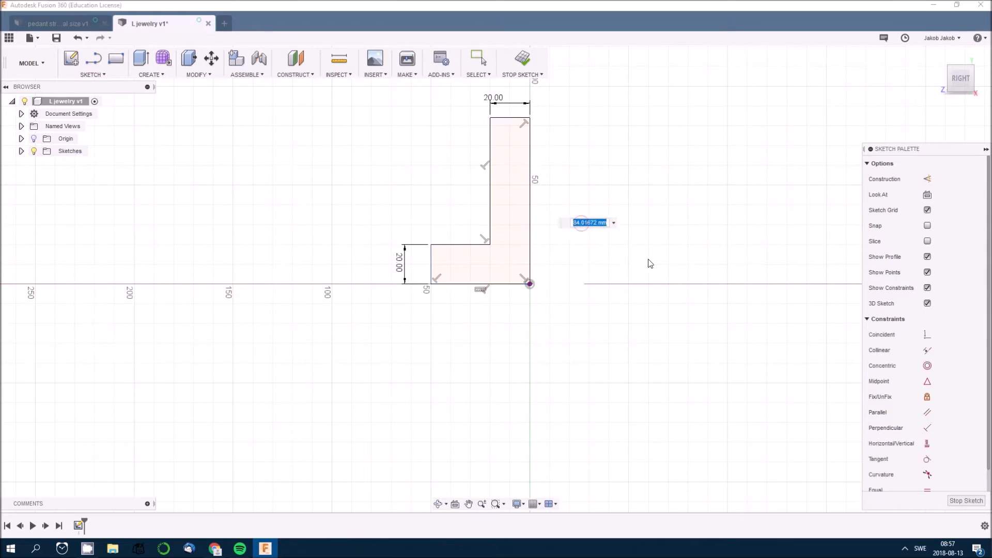
{"action": "type", "text": "80"}
{"action": "key", "text": "Return"}
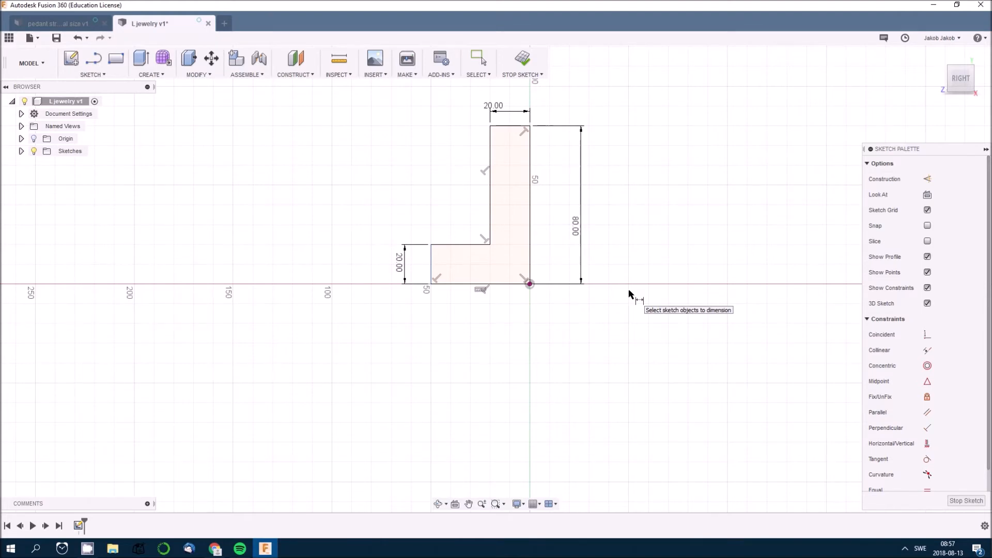
{"action": "left_click", "coordinate": [523, 58]}
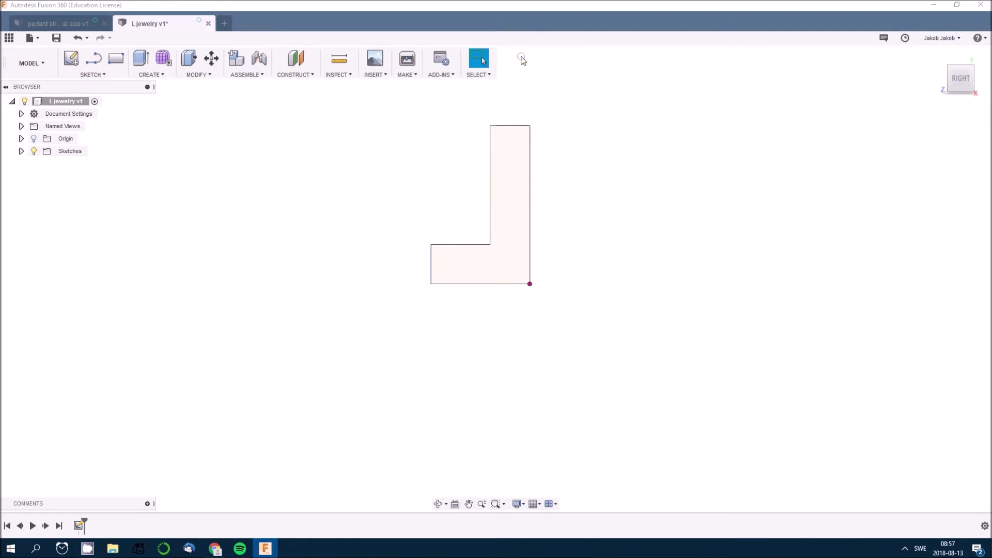
Extrude the L profile 20 mm as a new body
{"action": "left_click", "coordinate": [142, 58]}
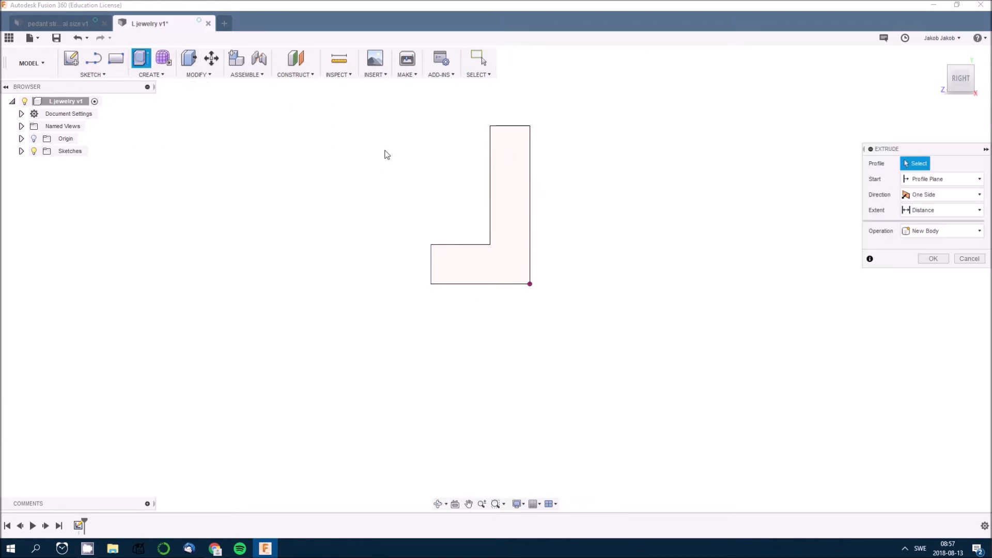
{"action": "left_click", "coordinate": [516, 222]}
{"action": "type", "text": "20"}
{"action": "middle_click_drag", "start_coordinate": [609, 249], "coordinate": [624, 288], "text": "shift"}
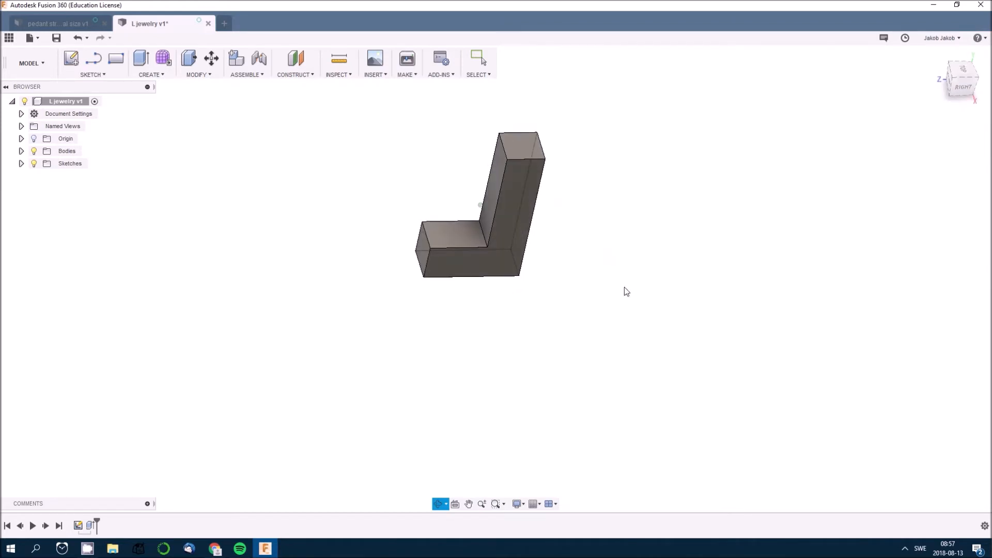
Sketch on the end face of the L's upright leg, offset its square outline 2 mm inward, and finish the sketch
{"action": "left_click", "coordinate": [523, 140]}
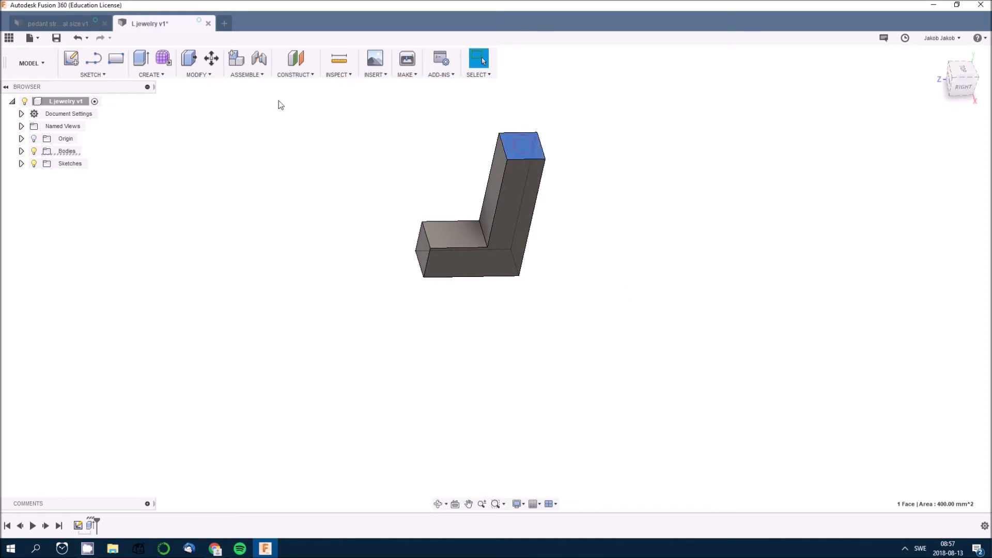
{"action": "left_click", "coordinate": [72, 60]}
{"action": "scroll", "coordinate": [682, 332], "scroll_direction": "up", "scroll_amount": 5}
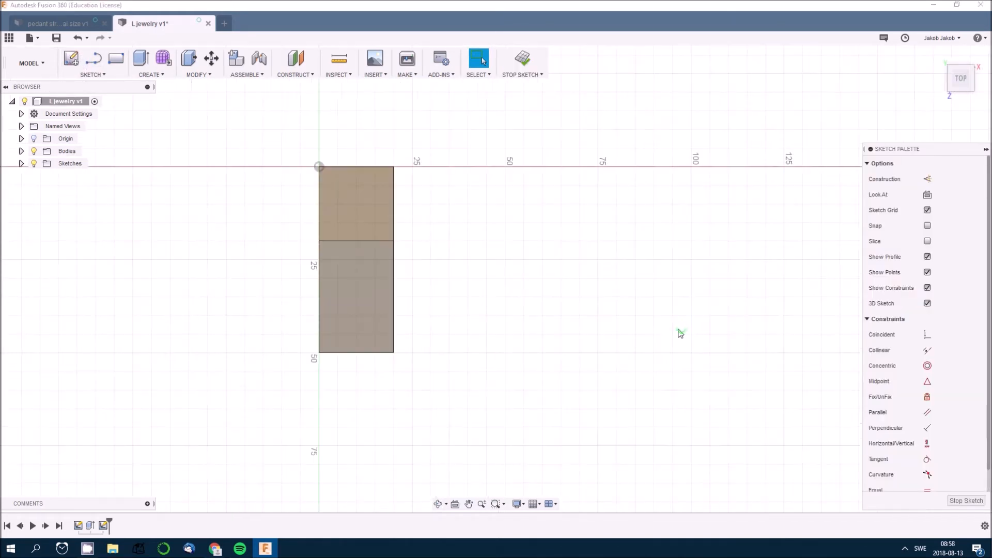
{"action": "left_click", "coordinate": [88, 75]}
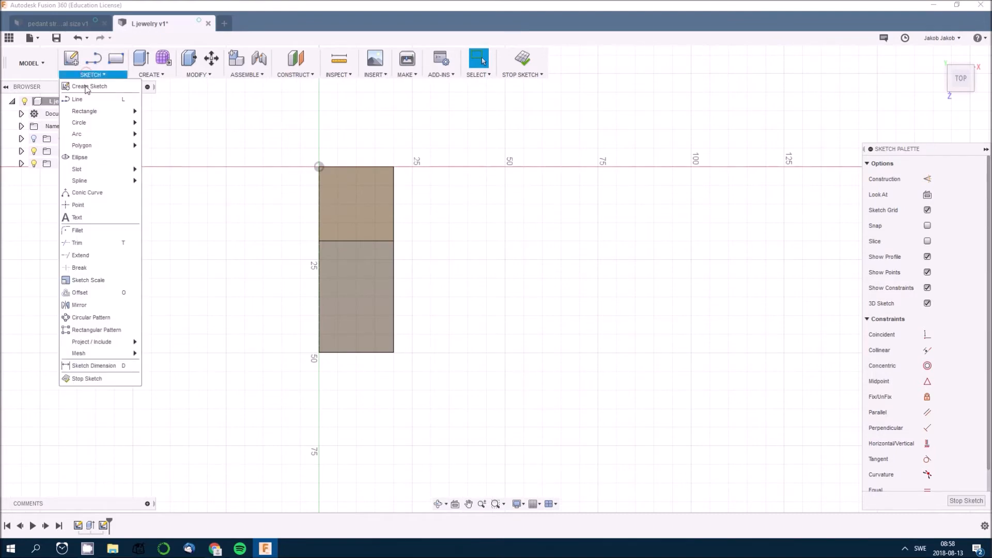
{"action": "left_click", "coordinate": [98, 292]}
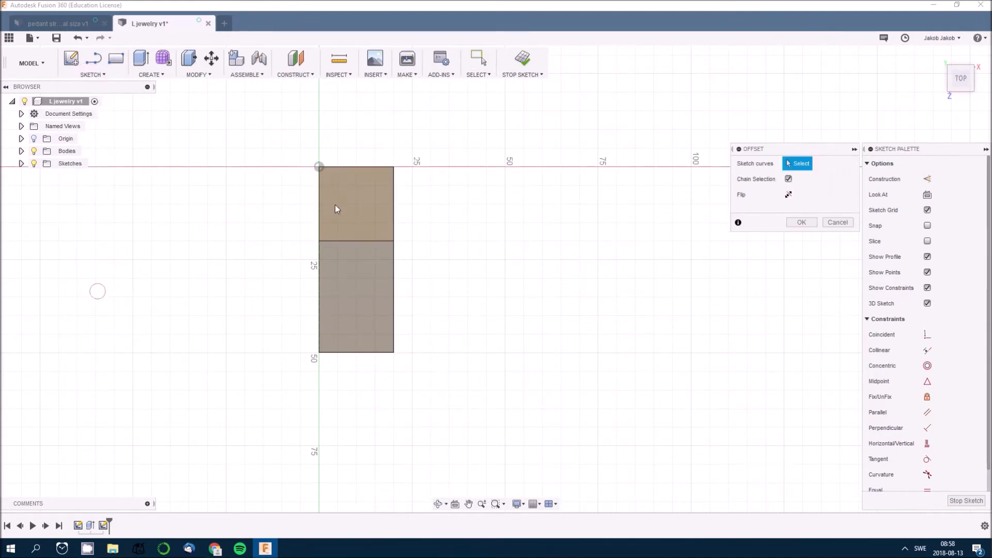
{"action": "left_click", "coordinate": [317, 196]}
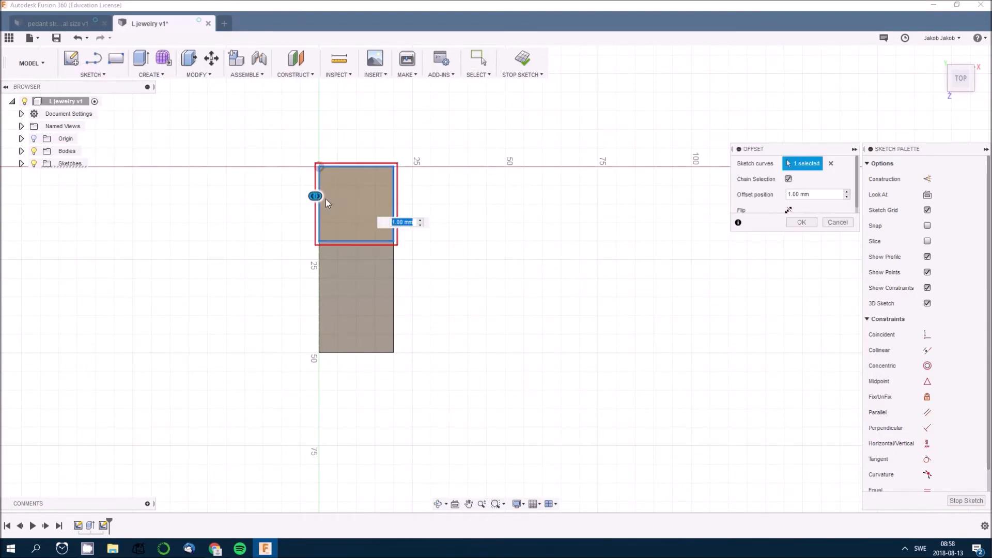
{"action": "left_click_drag", "start_coordinate": [317, 195], "coordinate": [328, 196]}
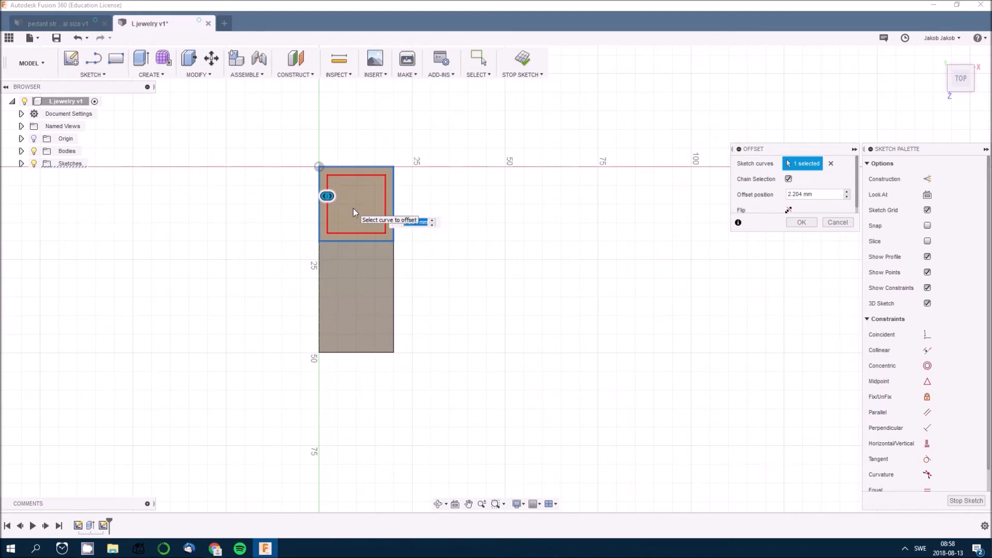
{"action": "type", "text": "2"}
{"action": "key", "text": "Return"}
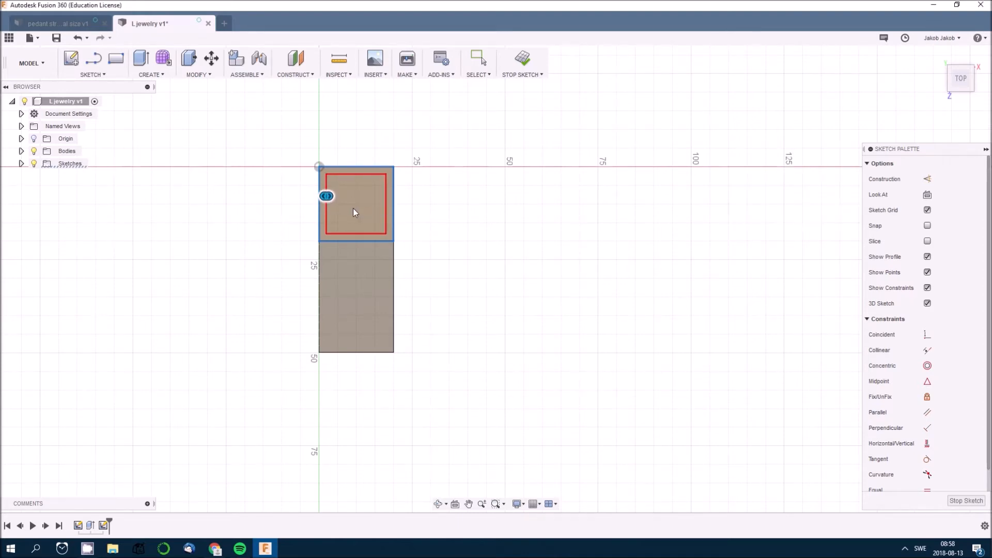
{"action": "mouse_move", "coordinate": [519, 277]}
{"action": "middle_mouse_down", "text": "shift"}
{"action": "mouse_move", "coordinate": [505, 284]}
{"action": "mouse_move", "coordinate": [537, 278]}
{"action": "middle_mouse_up", "text": "shift"}
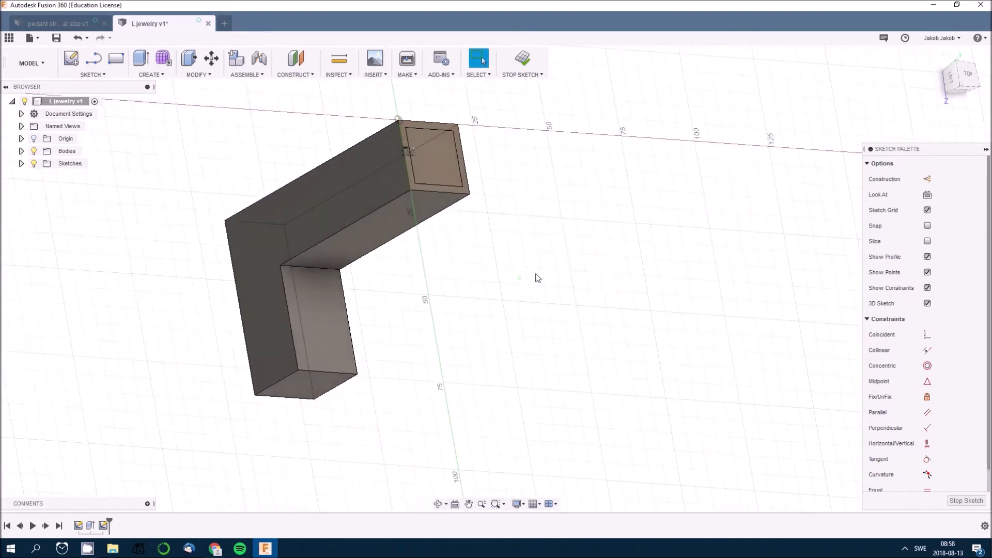
{"action": "left_click", "coordinate": [523, 60]}
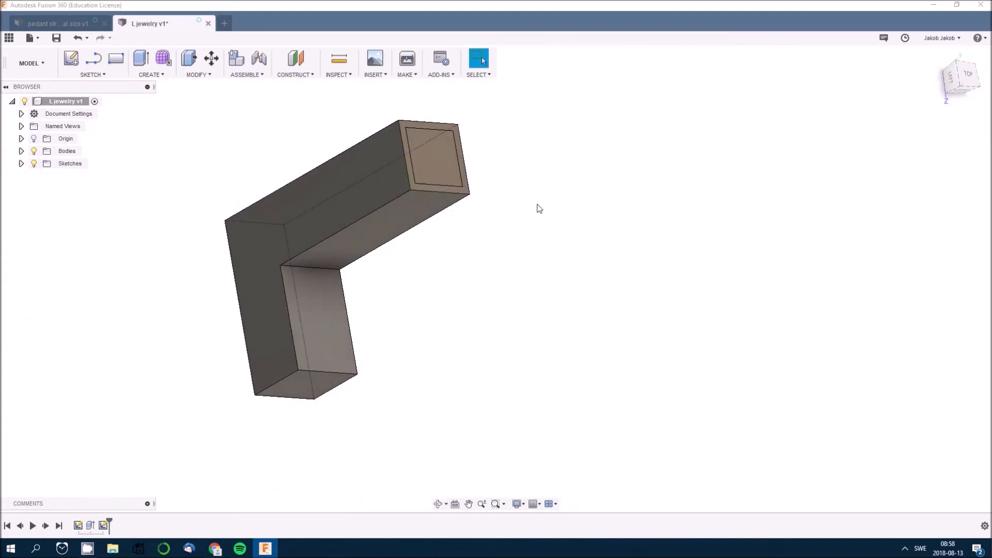
Extrude the inner square as a cut running about 42.6 mm down into the upright leg
{"action": "left_click", "coordinate": [141, 59]}
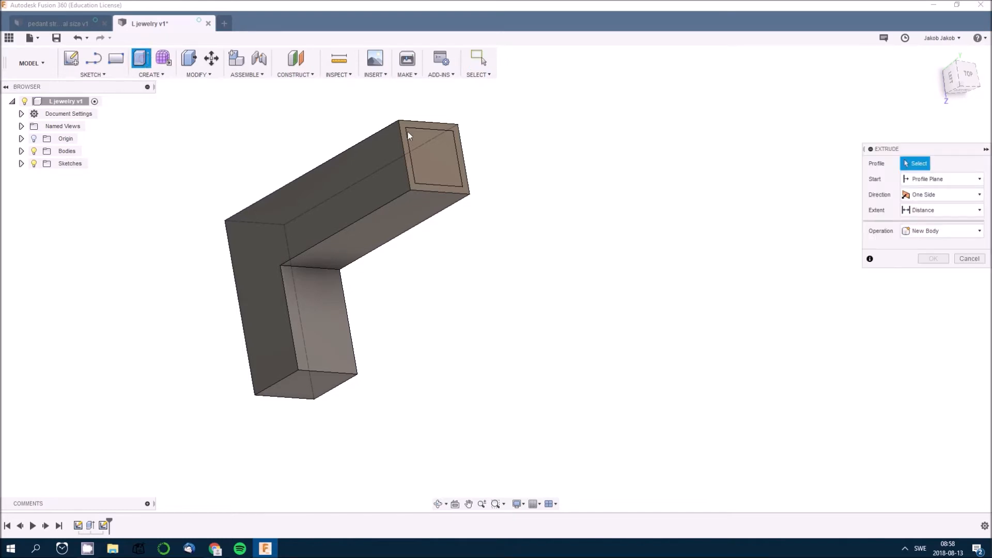
{"action": "left_click", "coordinate": [436, 145]}
{"action": "left_click_drag", "start_coordinate": [444, 154], "coordinate": [327, 191]}
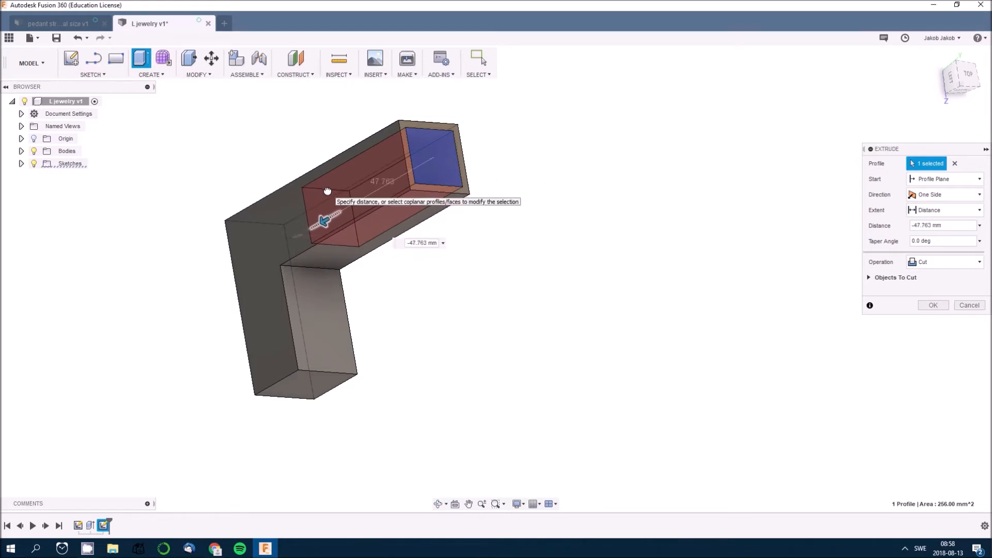
{"action": "middle_click_drag", "start_coordinate": [408, 287], "coordinate": [432, 297], "text": "shift"}
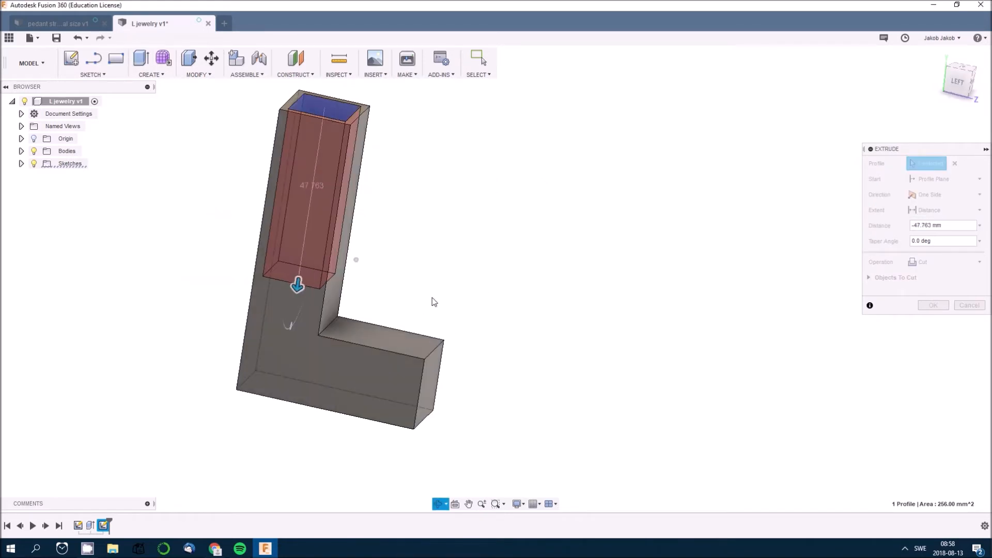
{"action": "left_click_drag", "start_coordinate": [298, 285], "coordinate": [304, 267]}
{"action": "middle_click_drag", "start_coordinate": [464, 235], "coordinate": [461, 247], "text": "shift"}
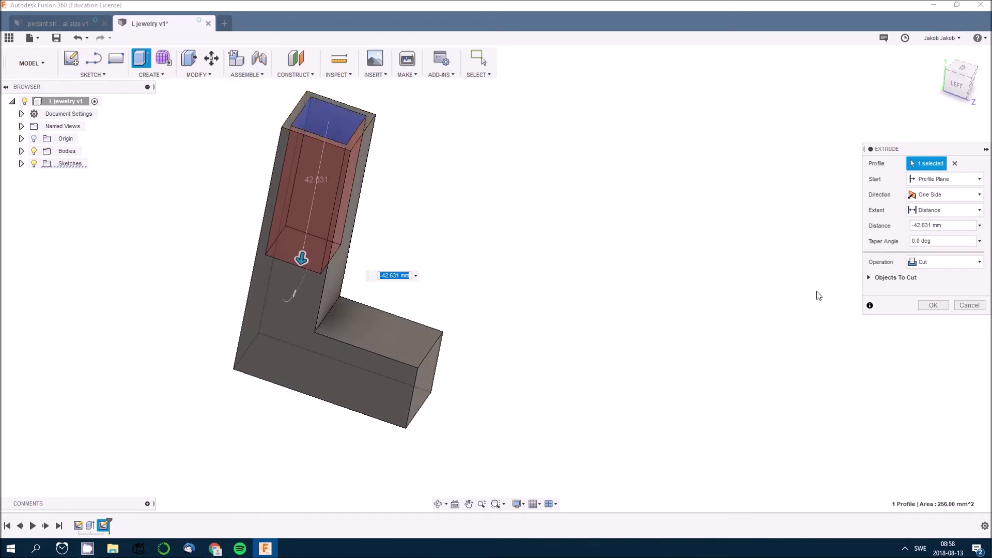
Start the cut from an offset plane at -2 mm so the cavity begins inside the leg, and apply it
{"action": "left_click", "coordinate": [963, 177]}
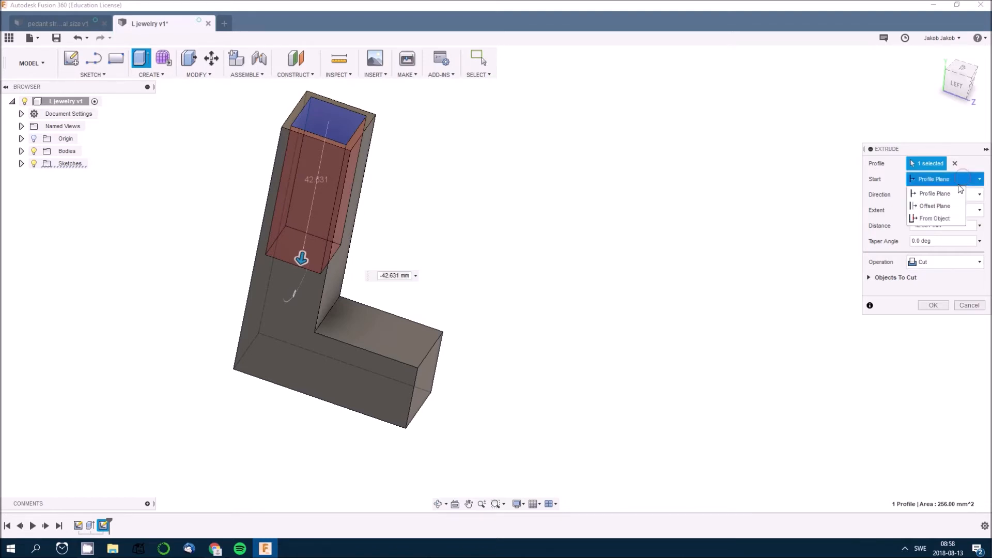
{"action": "left_click", "coordinate": [948, 205]}
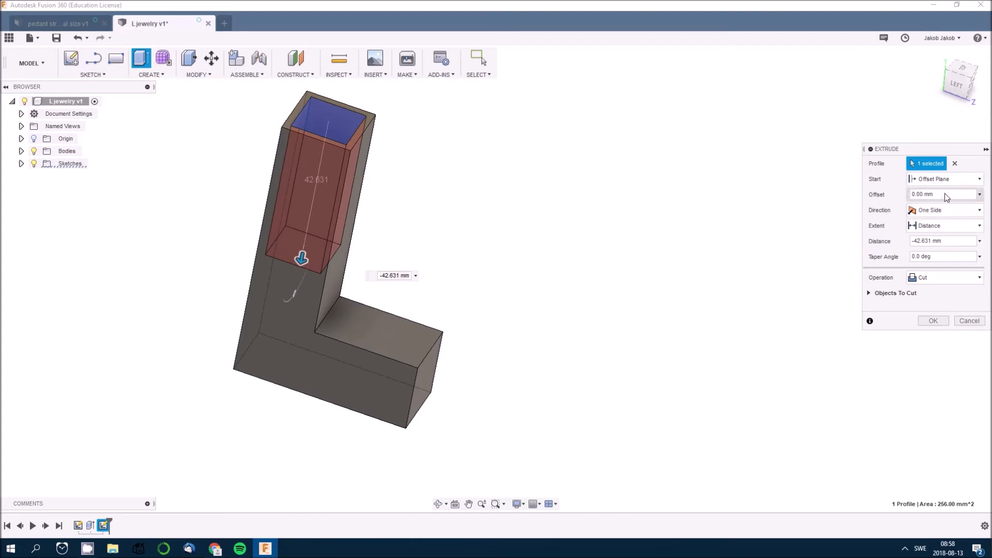
{"action": "left_click", "coordinate": [934, 195]}
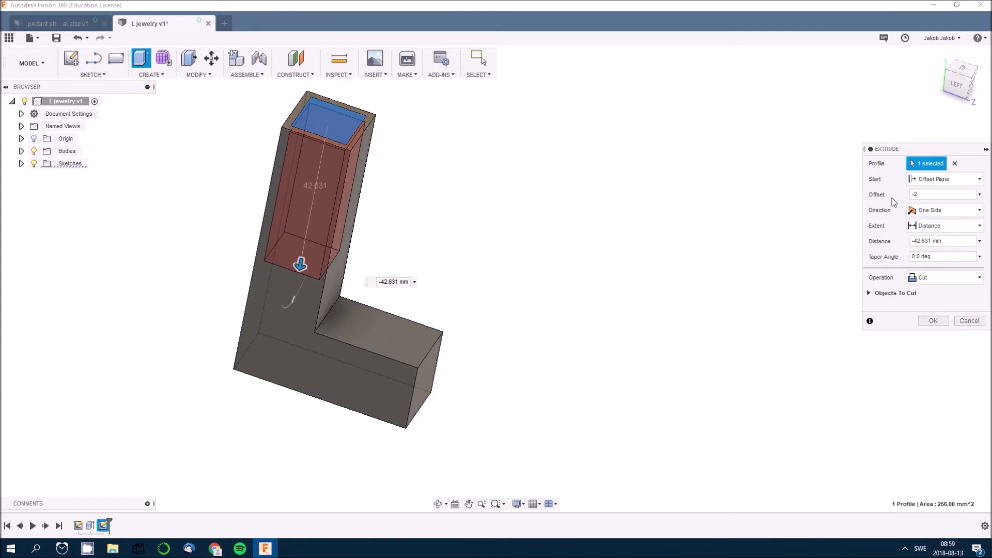
{"action": "mouse_move", "coordinate": [464, 250]}
{"action": "middle_mouse_down", "text": "shift"}
{"action": "mouse_move", "coordinate": [480, 210]}
{"action": "mouse_move", "coordinate": [489, 221]}
{"action": "mouse_move", "coordinate": [465, 238]}
{"action": "middle_mouse_up", "text": "shift"}
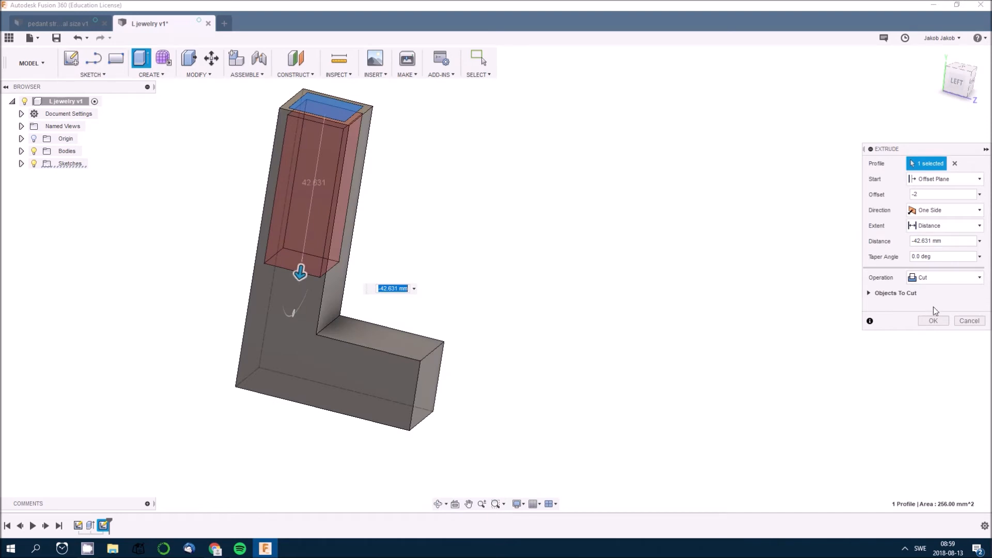
{"action": "left_click", "coordinate": [932, 320]}
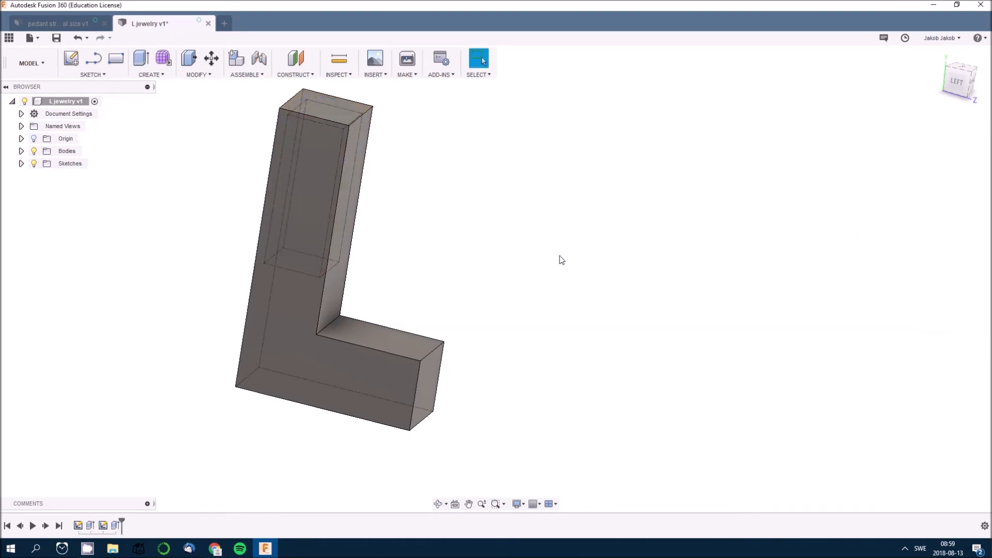
On the large L-shaped face, sketch a narrow upright rectangle from just below the inner cavity to the cavity's top edge
{"action": "mouse_move", "coordinate": [522, 248]}
{"action": "middle_mouse_down", "text": "shift"}
{"action": "mouse_move", "coordinate": [483, 239]}
{"action": "mouse_move", "coordinate": [514, 239]}
{"action": "mouse_move", "coordinate": [523, 250]}
{"action": "middle_mouse_up", "text": "shift"}
{"action": "scroll", "coordinate": [424, 274], "scroll_direction": "up", "scroll_amount": 3}
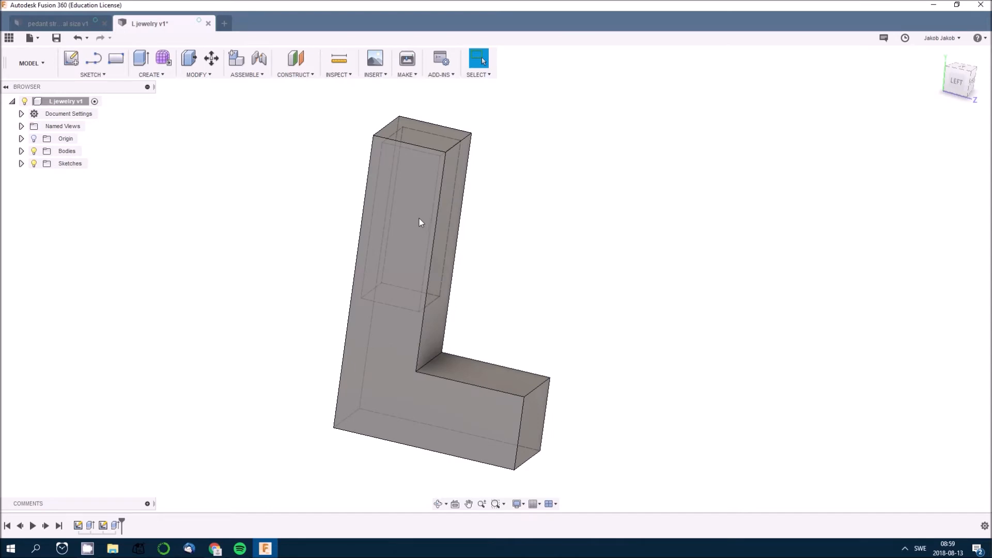
{"action": "mouse_move", "coordinate": [528, 254]}
{"action": "middle_mouse_down", "text": "shift"}
{"action": "mouse_move", "coordinate": [492, 239]}
{"action": "mouse_move", "coordinate": [534, 248]}
{"action": "middle_mouse_up", "text": "shift"}
{"action": "key", "text": "Escape"}
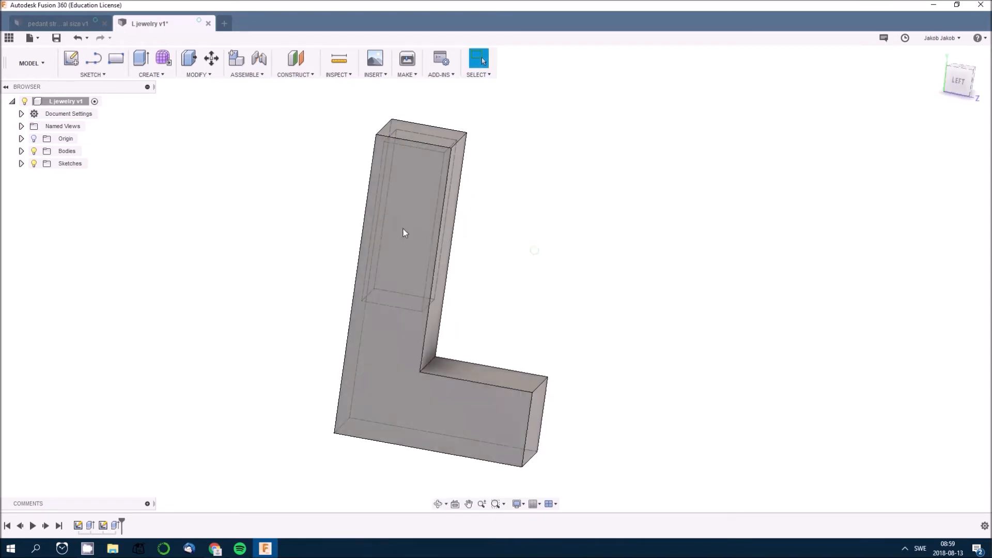
{"action": "left_click", "coordinate": [403, 228]}
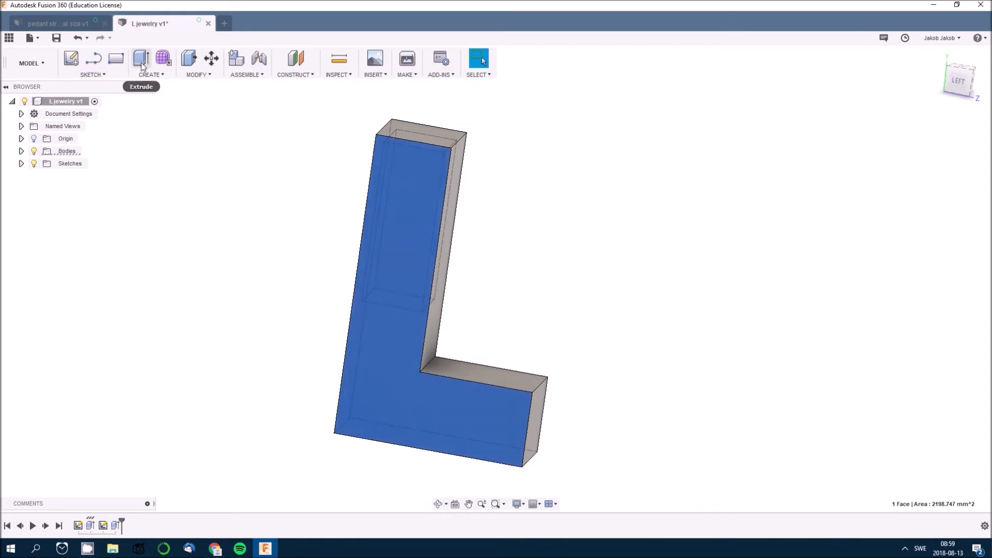
{"action": "left_click", "coordinate": [71, 58]}
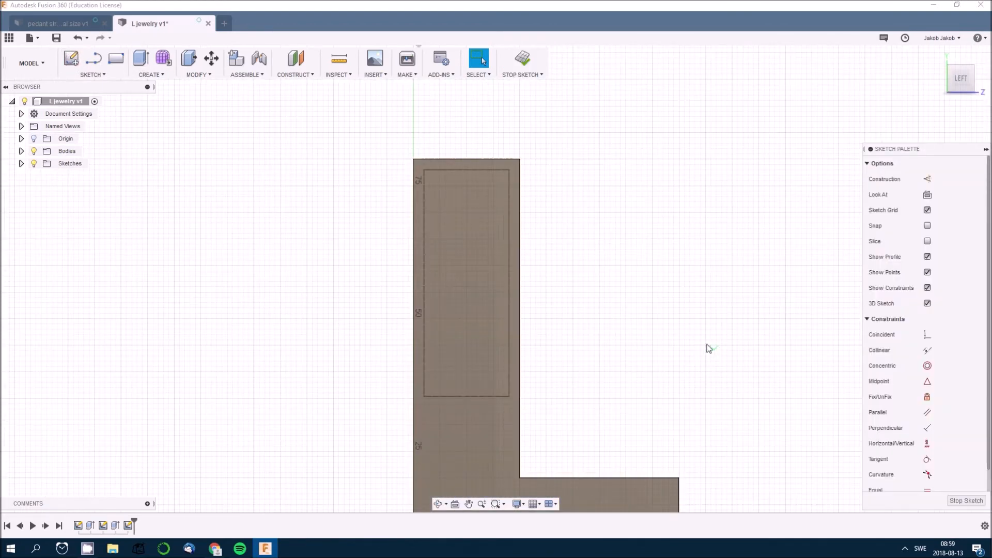
{"action": "left_click", "coordinate": [116, 58]}
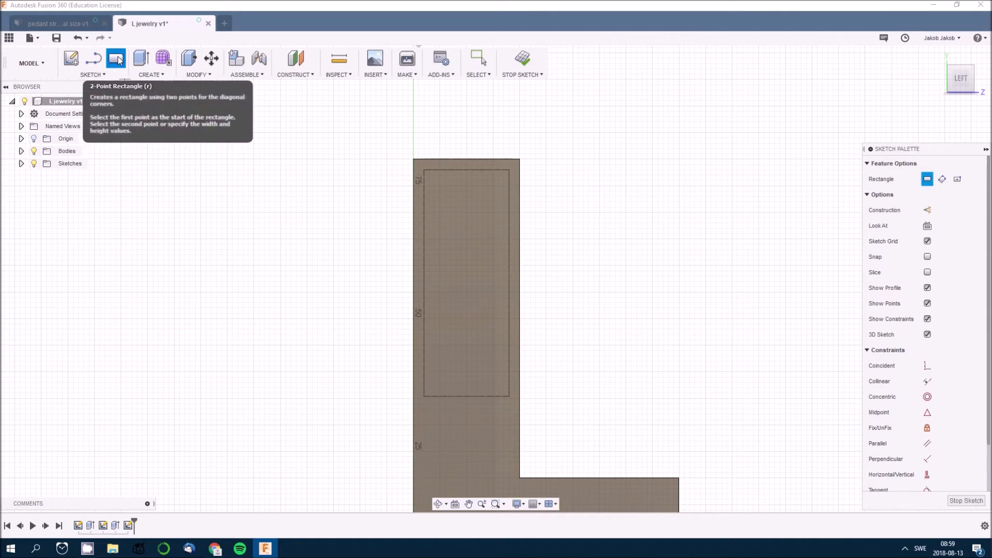
{"action": "left_click", "coordinate": [439, 435]}
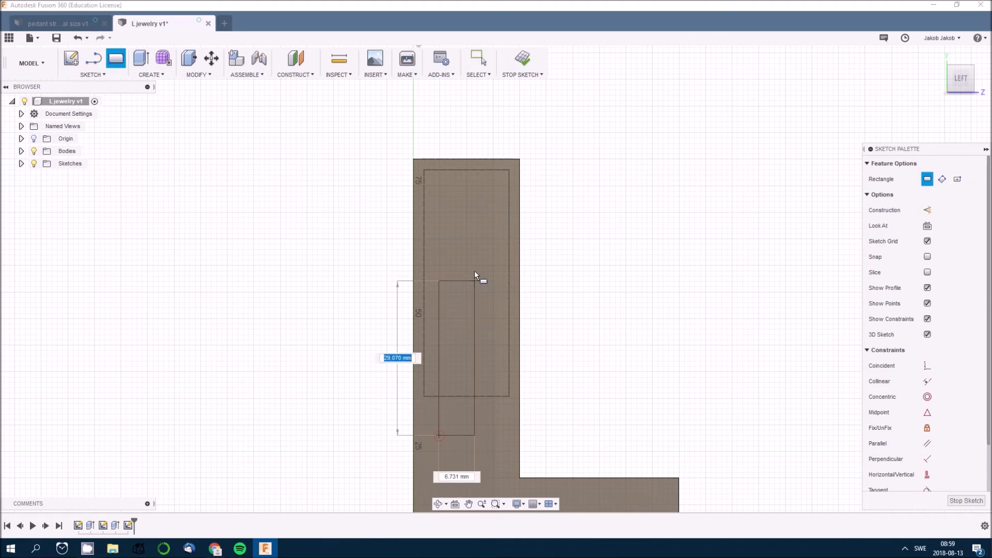
{"action": "left_click", "coordinate": [455, 171]}
Sketch a second narrow rectangle of matching height parallel to the first, and finish the sketch
{"action": "left_click", "coordinate": [476, 169]}
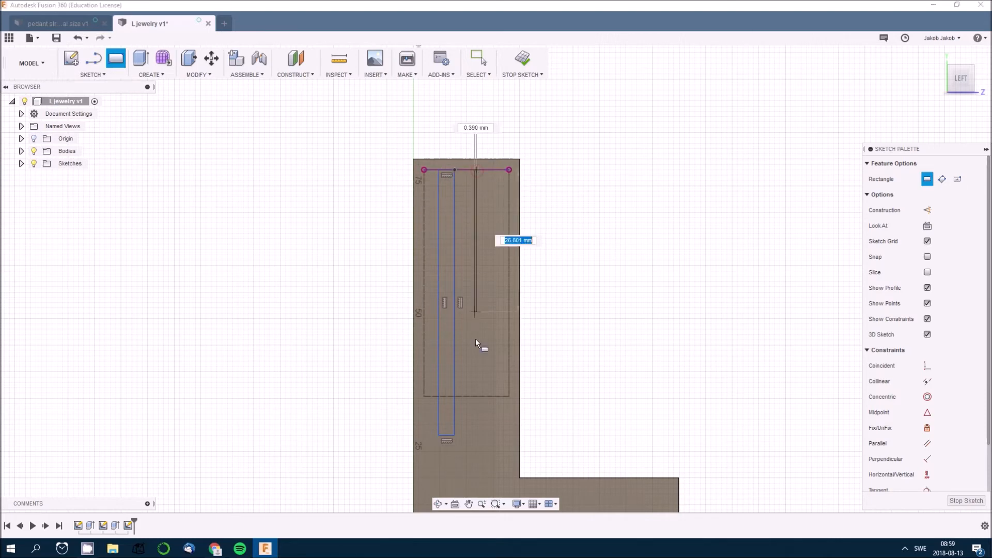
{"action": "left_click", "coordinate": [492, 436]}
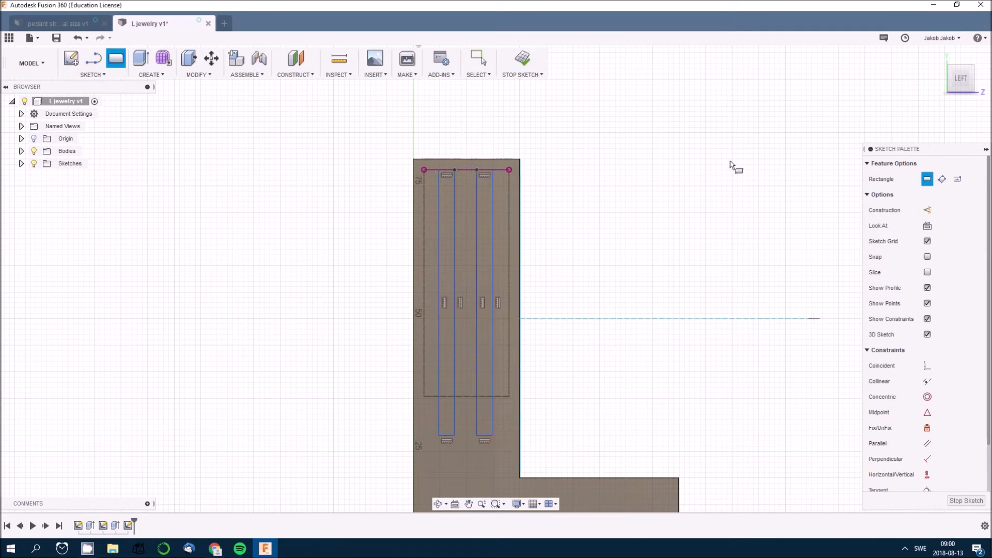
{"action": "left_click", "coordinate": [522, 58]}
Extrude both narrow rectangles as a cut with a distance of -4 mm to open slots into the inner cavity
{"action": "left_click", "coordinate": [447, 231]}
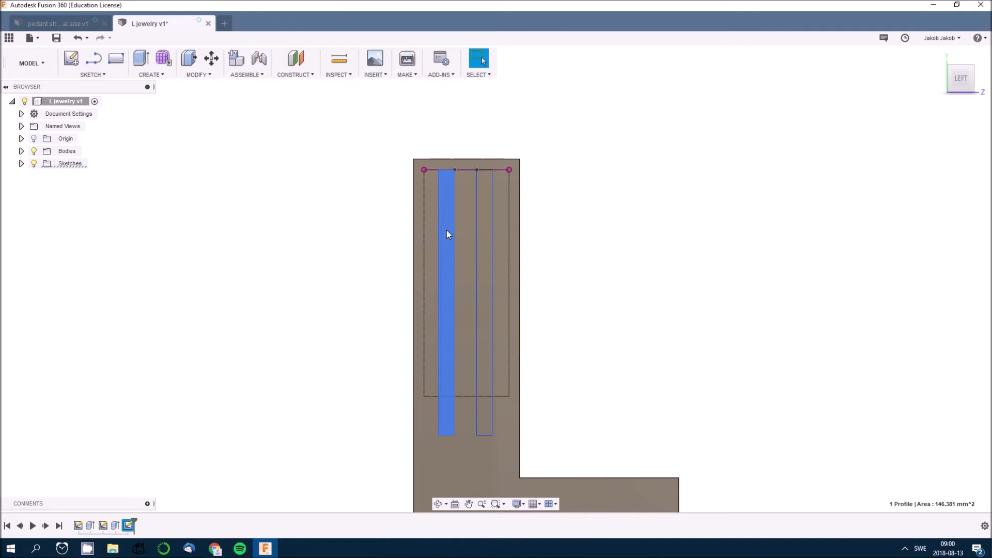
{"action": "left_click", "coordinate": [488, 252], "text": "ctrl"}
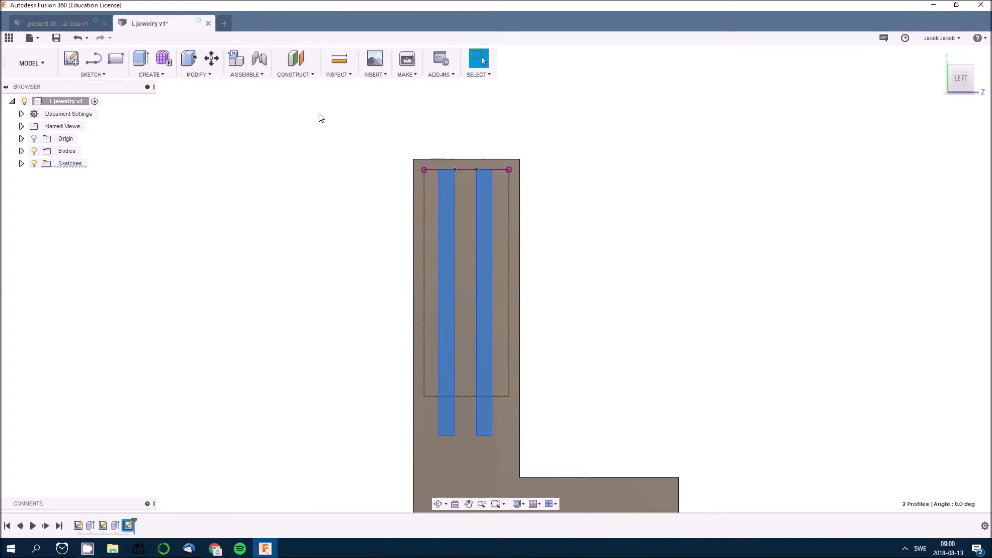
{"action": "key", "text": "e"}
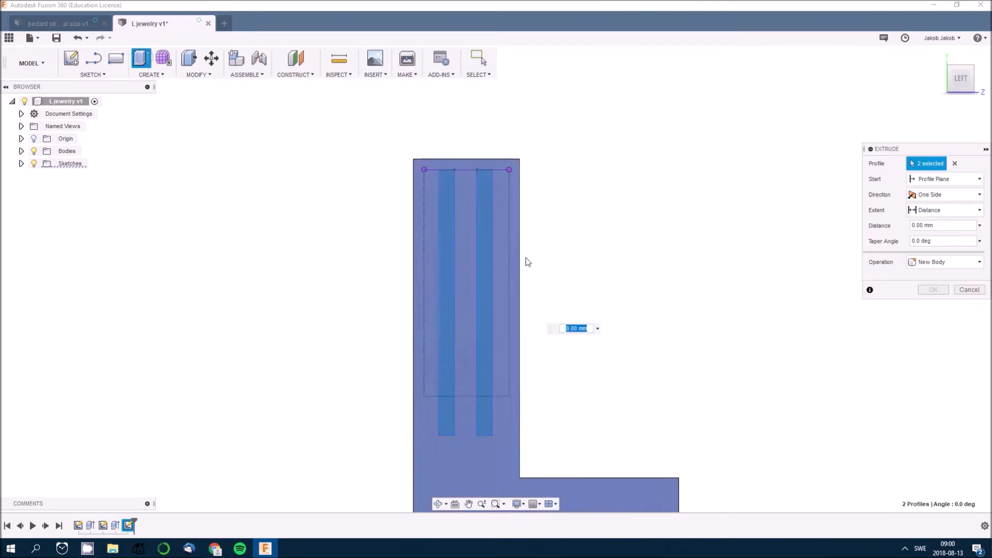
{"action": "middle_click_drag", "start_coordinate": [606, 213], "coordinate": [631, 221], "text": "shift"}
{"action": "left_click_drag", "start_coordinate": [588, 336], "coordinate": [572, 335]}
{"action": "middle_click_drag", "start_coordinate": [708, 296], "coordinate": [640, 282], "text": "shift"}
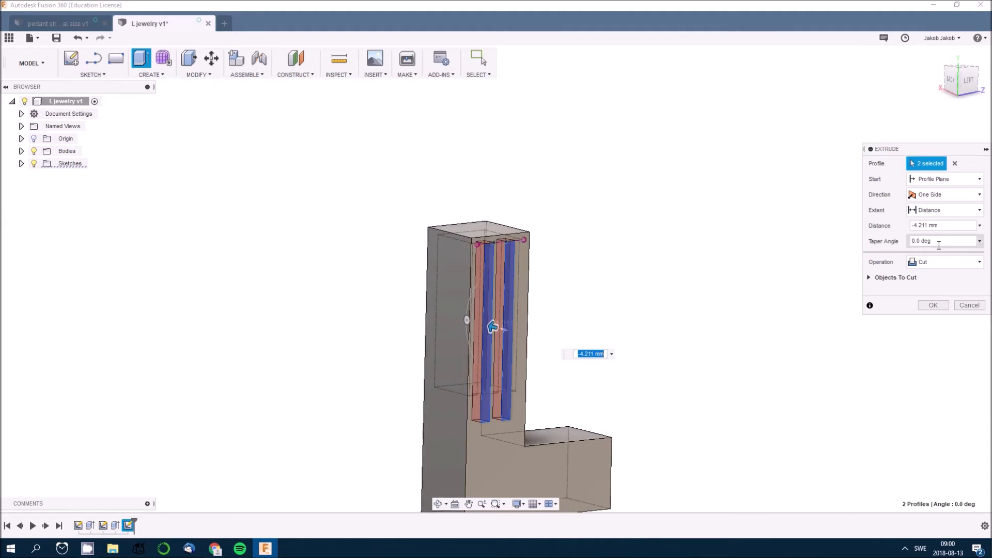
{"action": "left_click", "coordinate": [927, 226]}
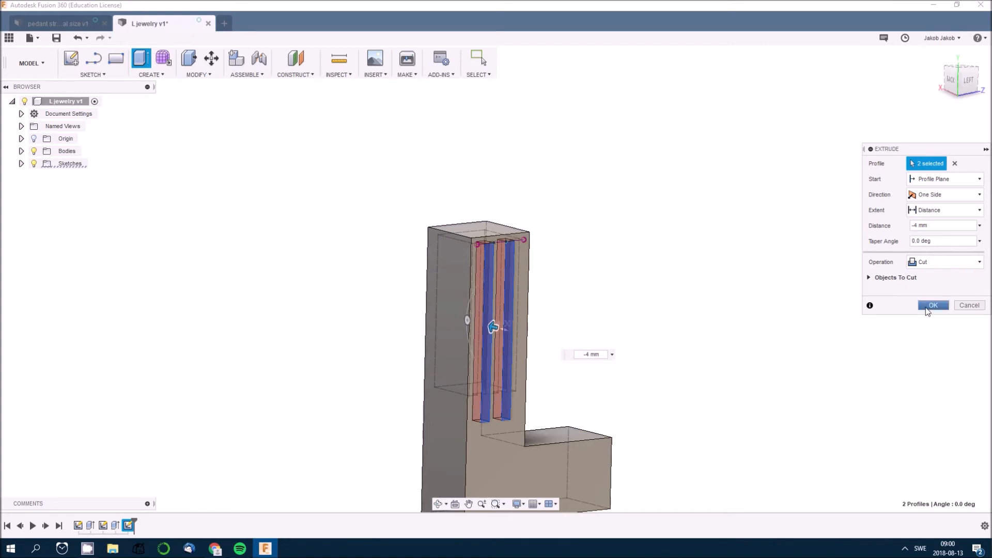
{"action": "left_click", "coordinate": [933, 305]}
Construct a midplane between the two large parallel L-shaped faces of the body
{"action": "middle_click_drag", "start_coordinate": [715, 303], "coordinate": [678, 311], "text": "shift"}
{"action": "scroll", "coordinate": [168, 253], "scroll_direction": "up", "scroll_amount": 3}
{"action": "mouse_move", "coordinate": [597, 334]}
{"action": "middle_mouse_down", "text": "shift"}
{"action": "mouse_move", "coordinate": [440, 312]}
{"action": "mouse_move", "coordinate": [542, 317]}
{"action": "mouse_move", "coordinate": [600, 338]}
{"action": "middle_mouse_up", "text": "shift"}
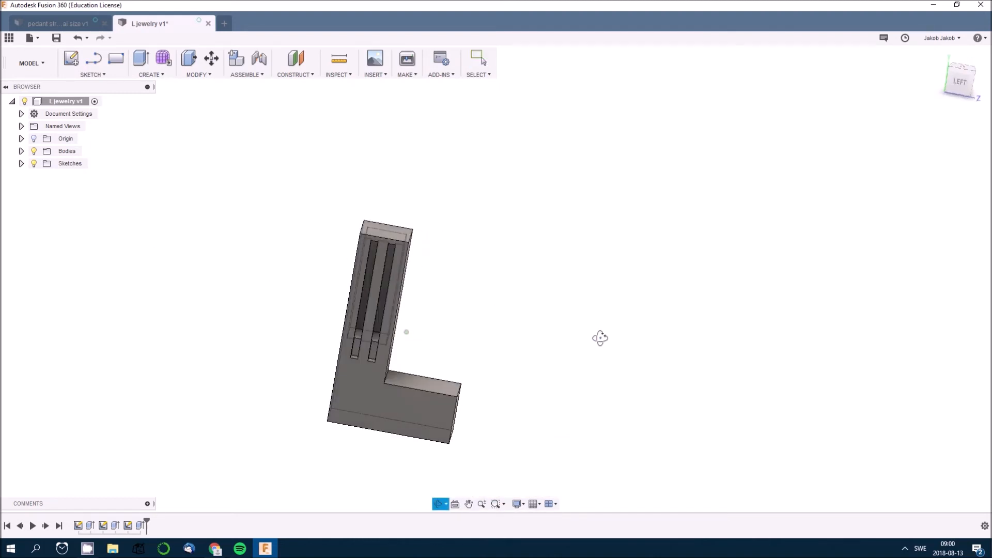
{"action": "key", "text": "Escape"}
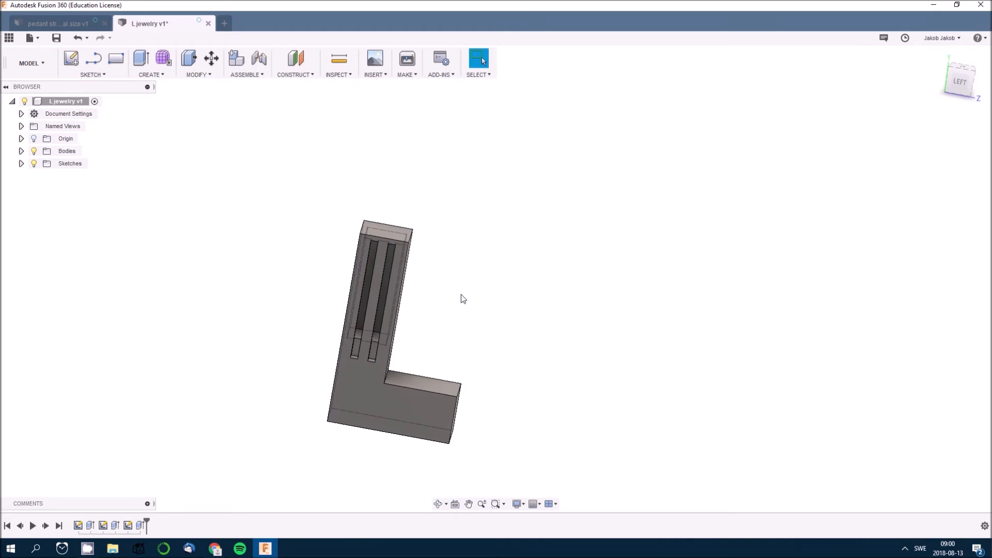
{"action": "mouse_move", "coordinate": [480, 309]}
{"action": "middle_mouse_down", "text": "shift"}
{"action": "mouse_move", "coordinate": [445, 288]}
{"action": "mouse_move", "coordinate": [471, 312]}
{"action": "middle_mouse_up", "text": "shift"}
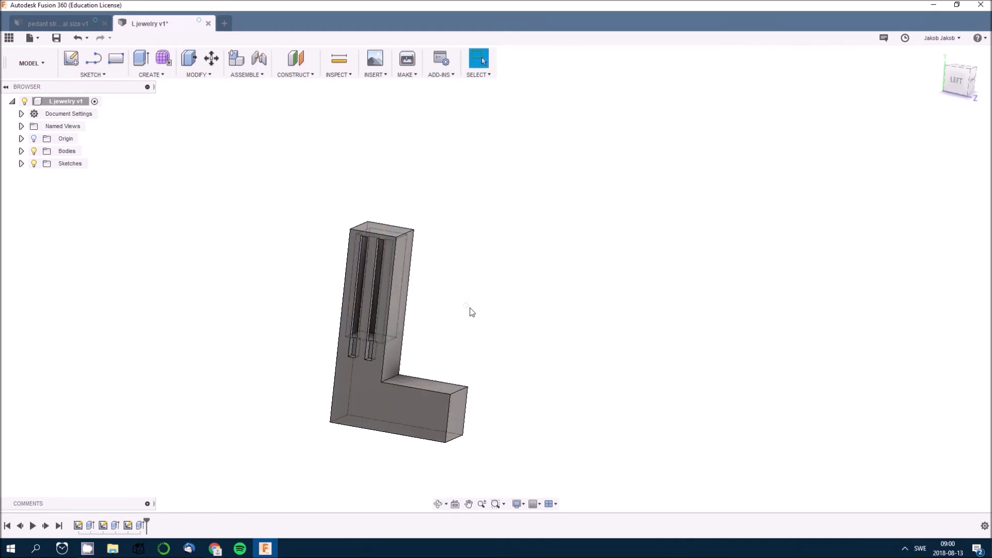
{"action": "left_click", "coordinate": [303, 76]}
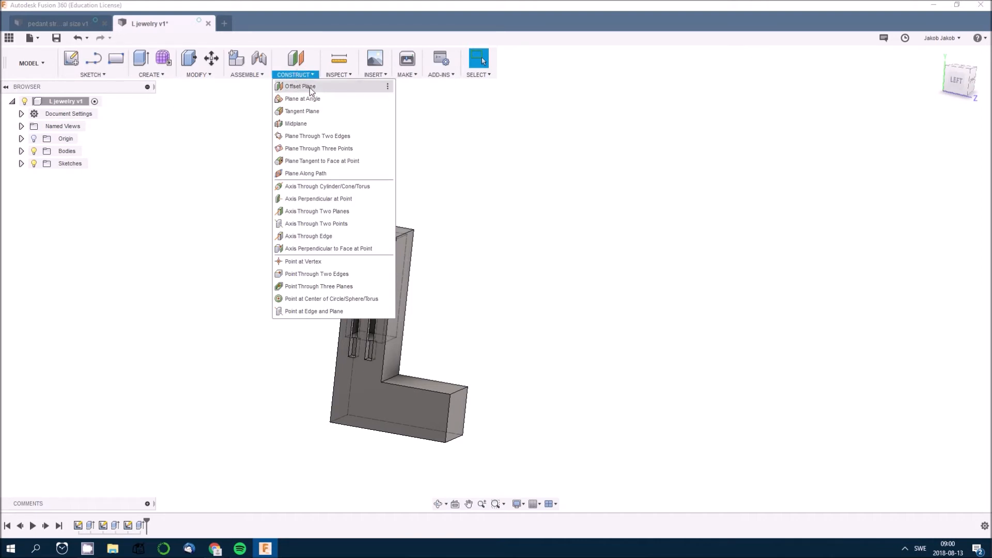
{"action": "left_click", "coordinate": [305, 122]}
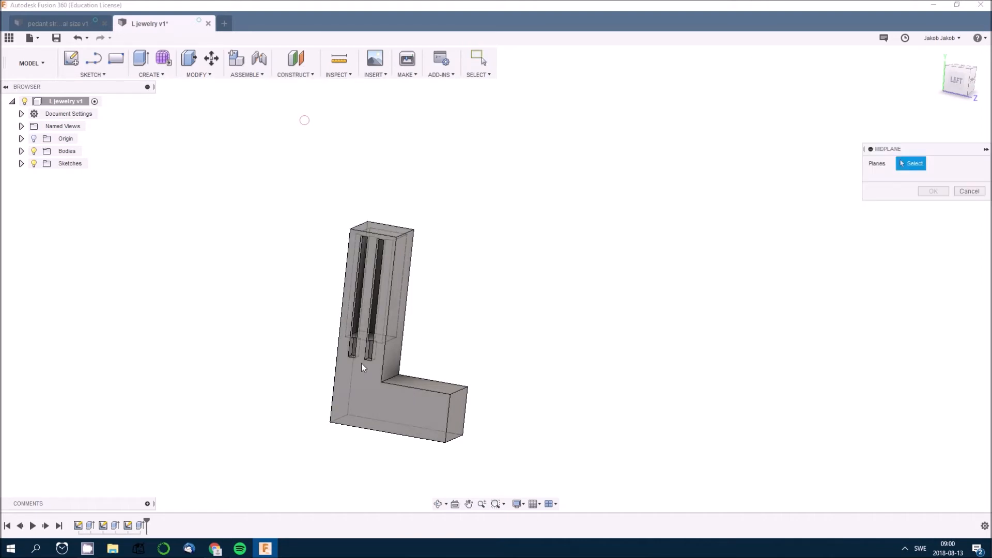
{"action": "left_click", "coordinate": [361, 381]}
{"action": "middle_click_drag", "start_coordinate": [534, 325], "coordinate": [476, 298], "text": "shift"}
{"action": "left_click", "coordinate": [466, 377]}
{"action": "middle_click_drag", "start_coordinate": [259, 245], "coordinate": [340, 138], "text": "shift"}
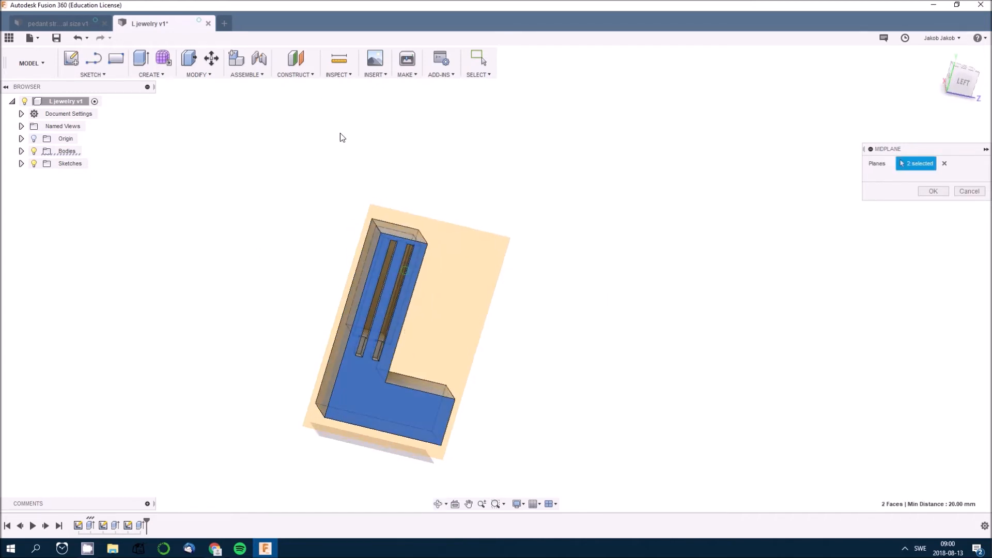
{"action": "left_click", "coordinate": [933, 191]}
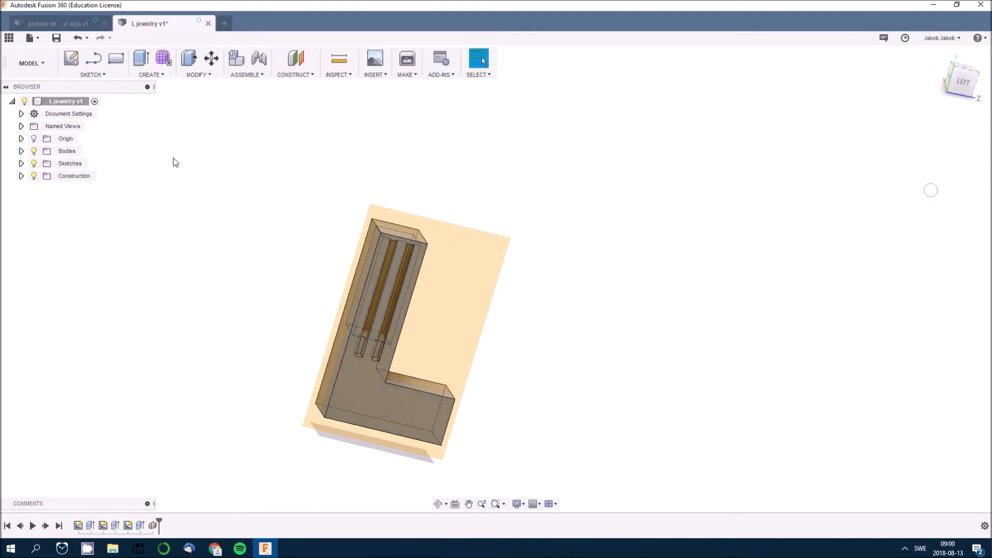
Mirror the two-slot extrude cut as a feature across the midplane to the opposite L-shaped face
{"action": "left_click", "coordinate": [150, 75]}
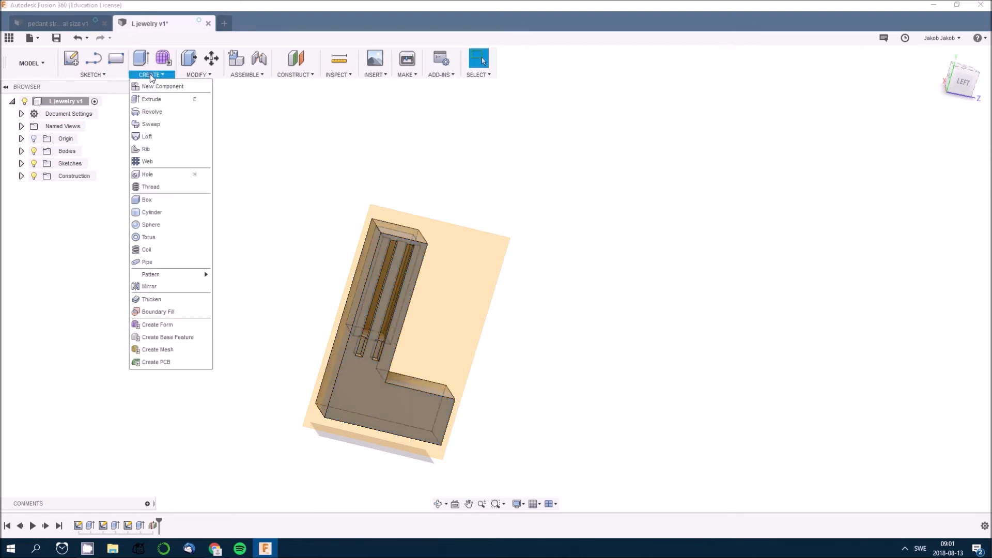
{"action": "left_click", "coordinate": [163, 286]}
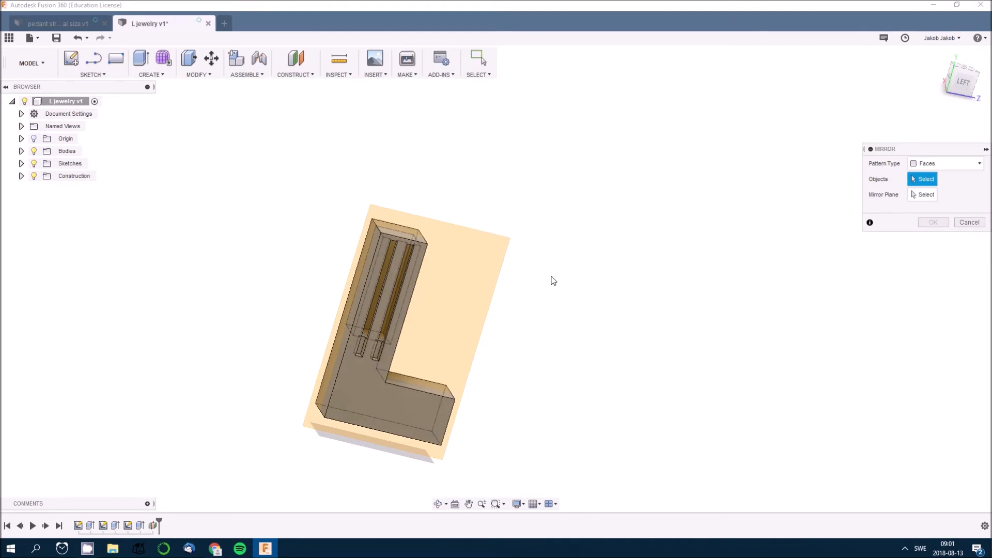
{"action": "left_click", "coordinate": [979, 165]}
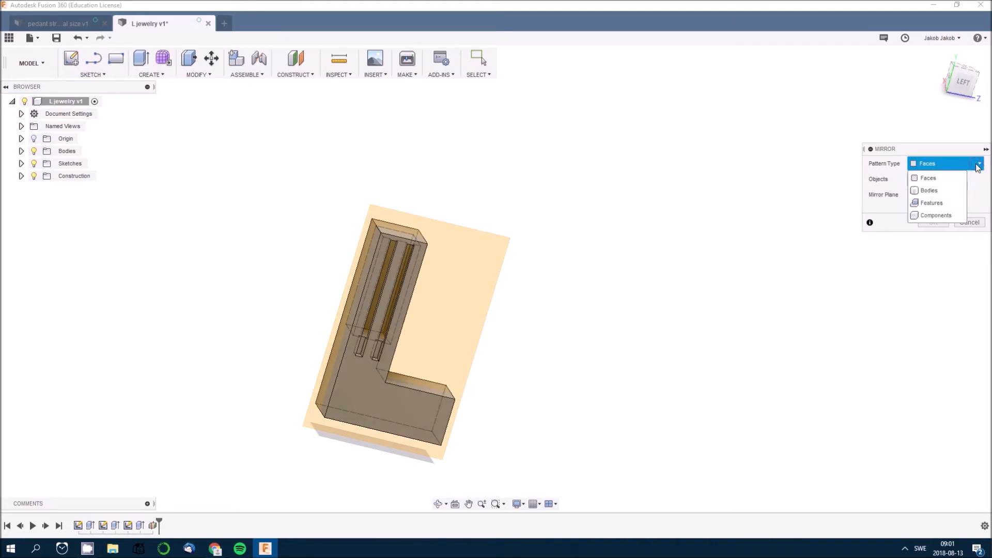
{"action": "left_click", "coordinate": [945, 203]}
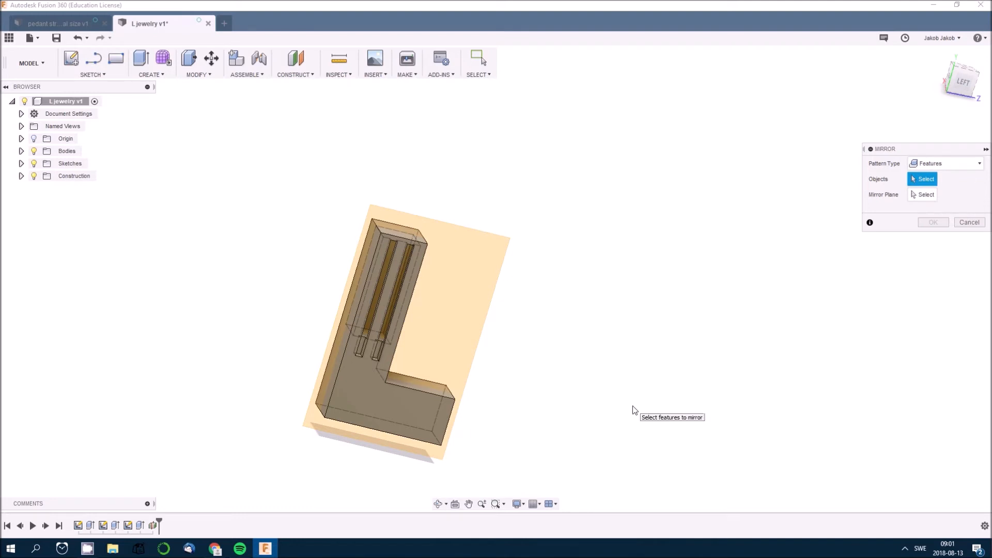
{"action": "left_click", "coordinate": [138, 525]}
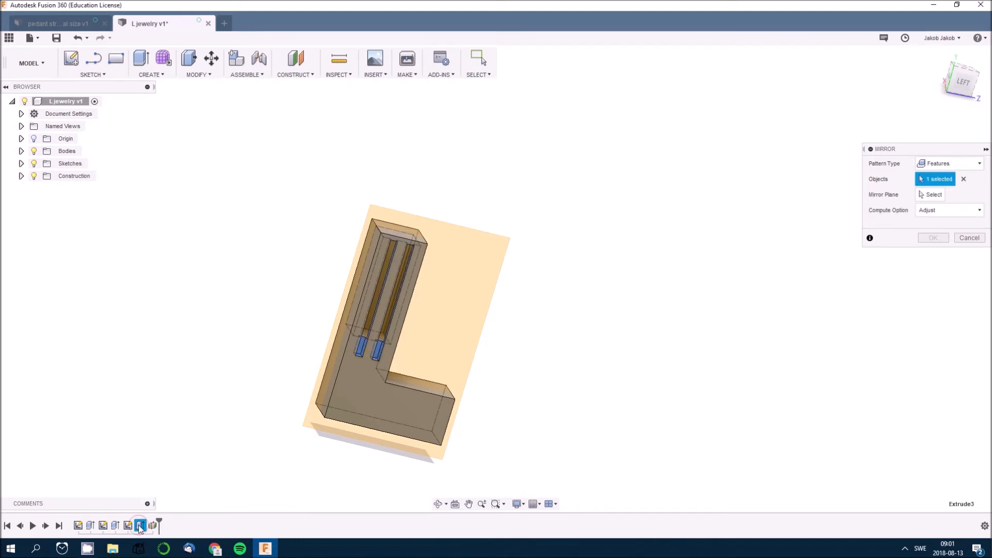
{"action": "left_click", "coordinate": [937, 193]}
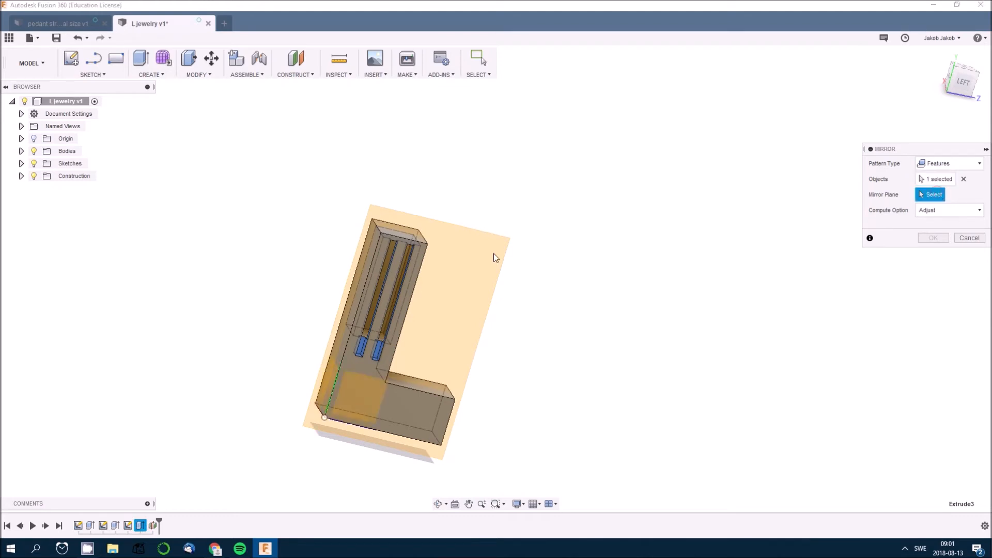
{"action": "left_click", "coordinate": [464, 249]}
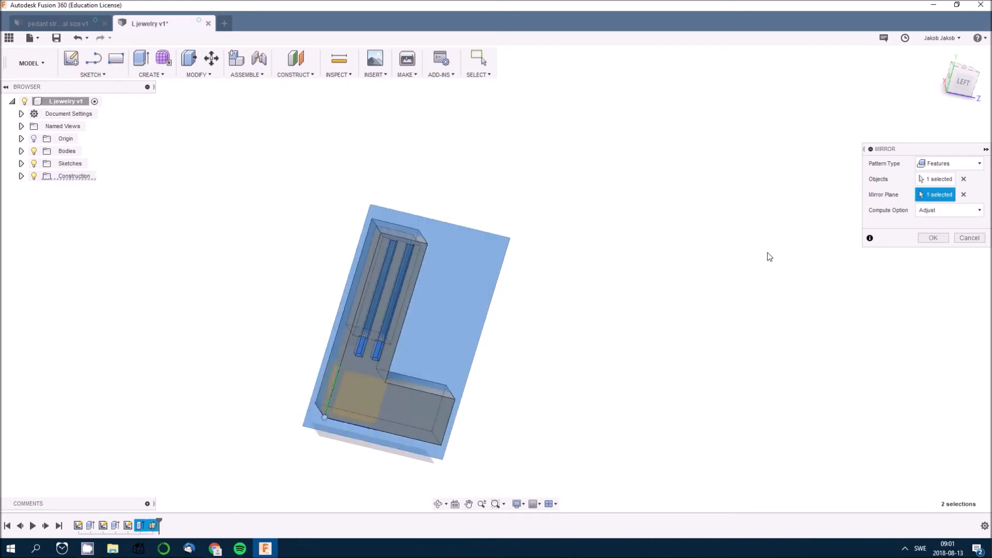
{"action": "middle_click_drag", "start_coordinate": [675, 296], "coordinate": [569, 336], "text": "shift"}
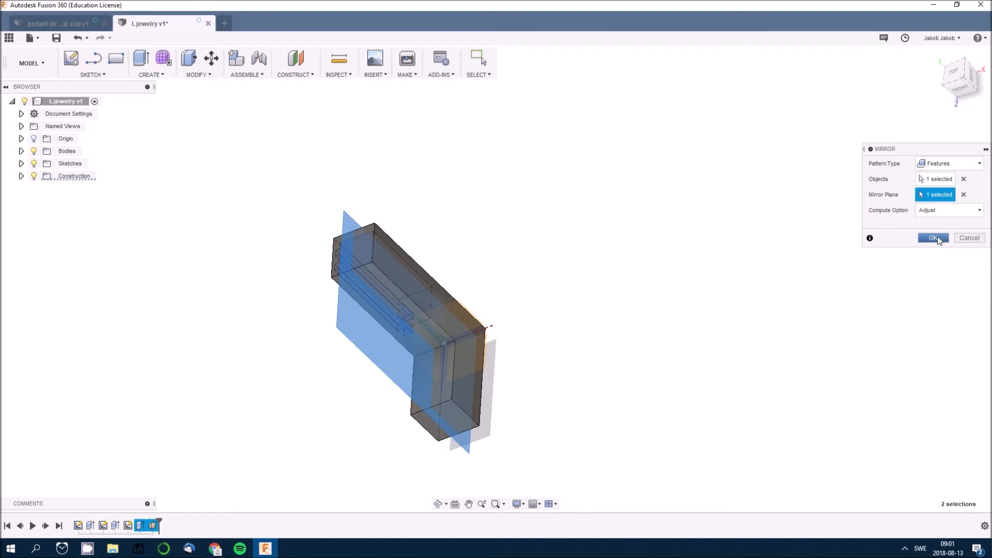
{"action": "left_click", "coordinate": [933, 238]}
Hide the construction midplane used for the mirror
{"action": "middle_click_drag", "start_coordinate": [691, 243], "coordinate": [651, 261], "text": "shift"}
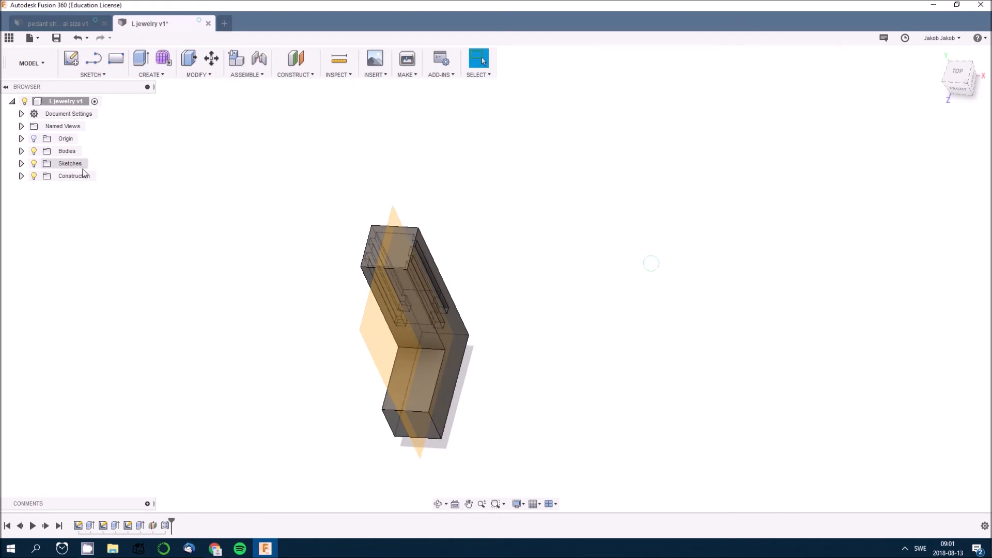
{"action": "left_click", "coordinate": [21, 176]}
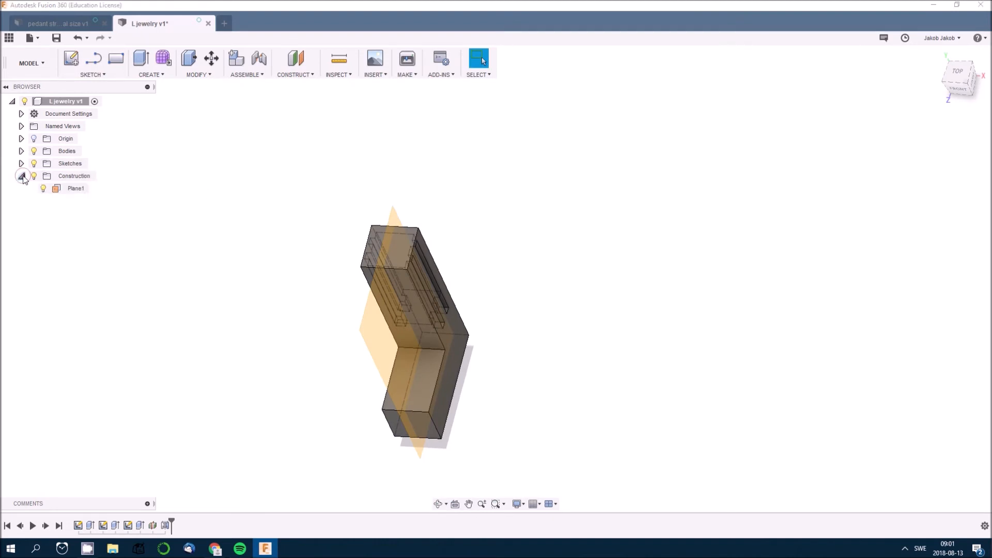
{"action": "left_click", "coordinate": [44, 189]}
On the leg's tall outer back face, sketch a narrow centre rectangle on the face's centreline, from near the cavity's top to below its floor, and finish the sketch
{"action": "middle_click_drag", "start_coordinate": [139, 222], "coordinate": [473, 332], "text": "shift"}
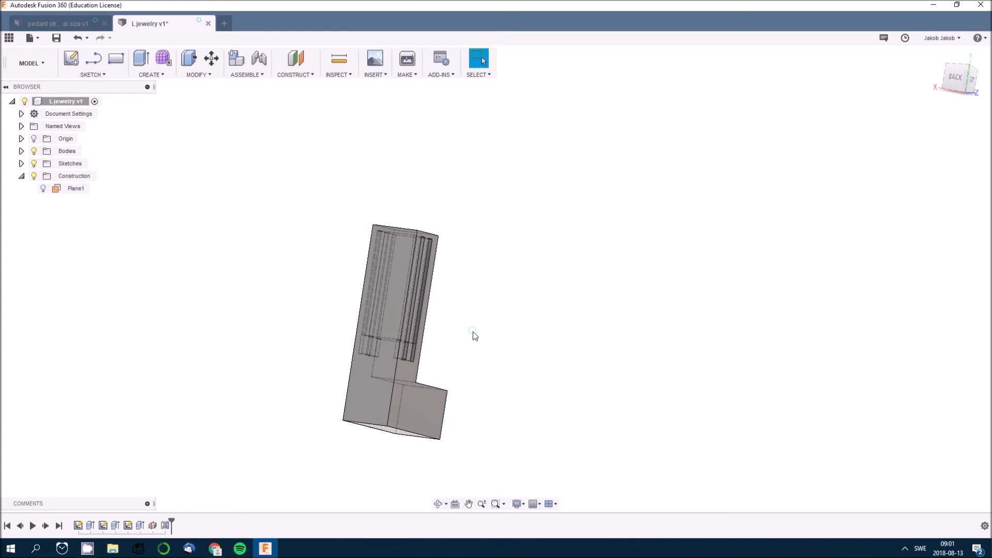
{"action": "left_click", "coordinate": [401, 272]}
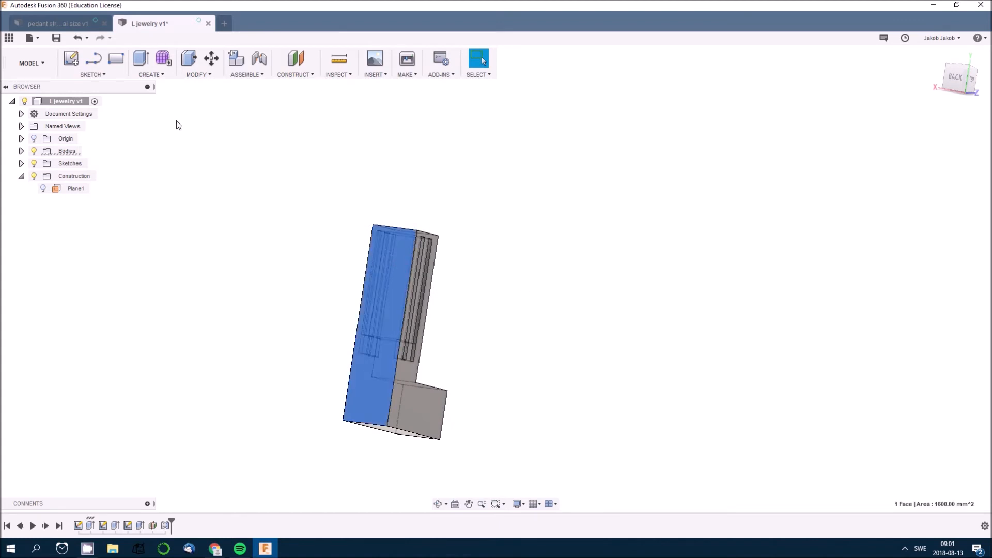
{"action": "left_click", "coordinate": [71, 59]}
{"action": "scroll", "coordinate": [502, 296], "scroll_direction": "up", "scroll_amount": 4}
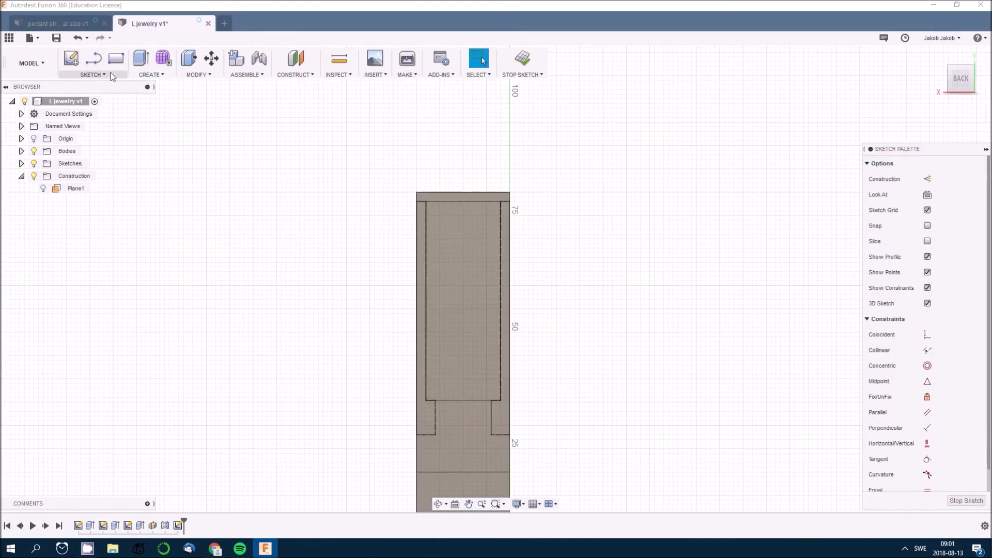
{"action": "left_click", "coordinate": [115, 59]}
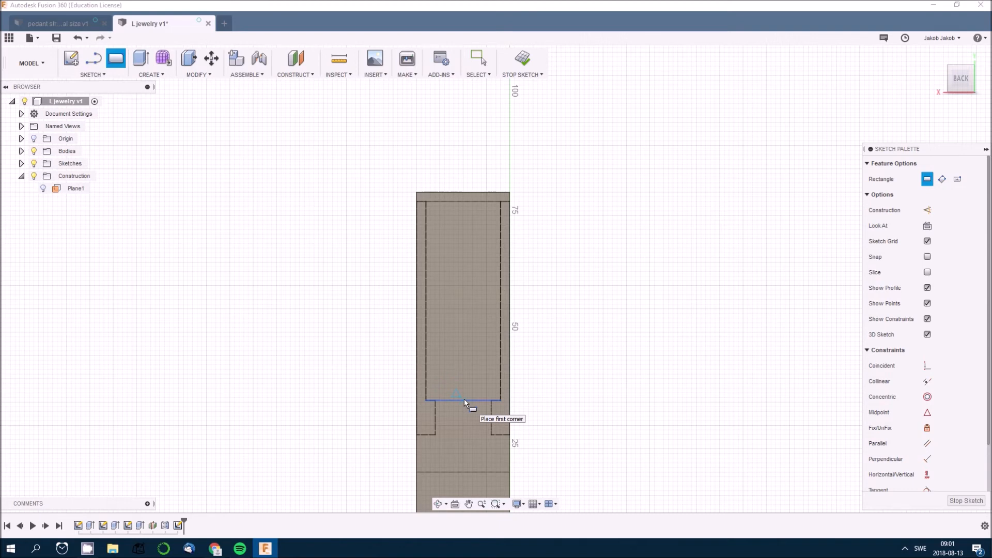
{"action": "left_click", "coordinate": [89, 75]}
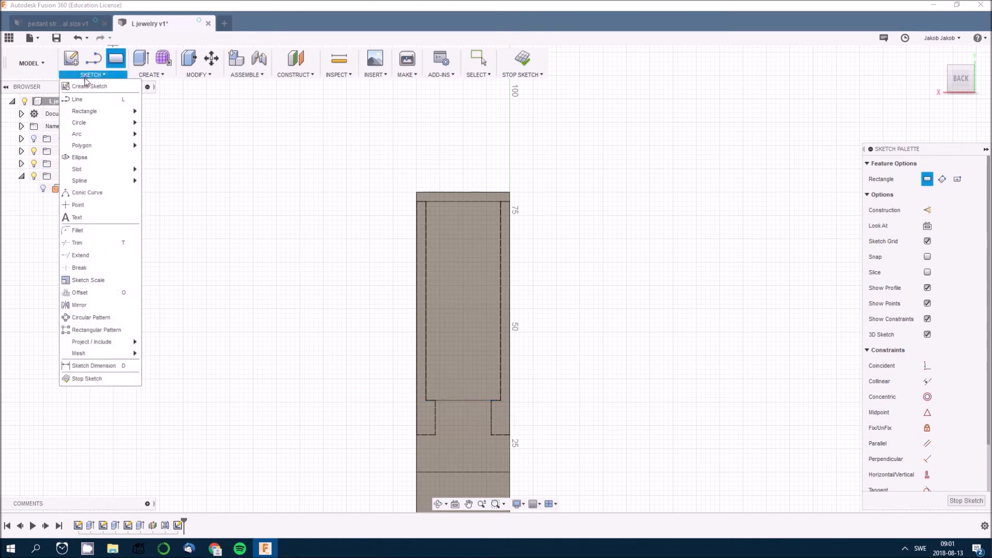
{"action": "mouse_move", "coordinate": [98, 111]}
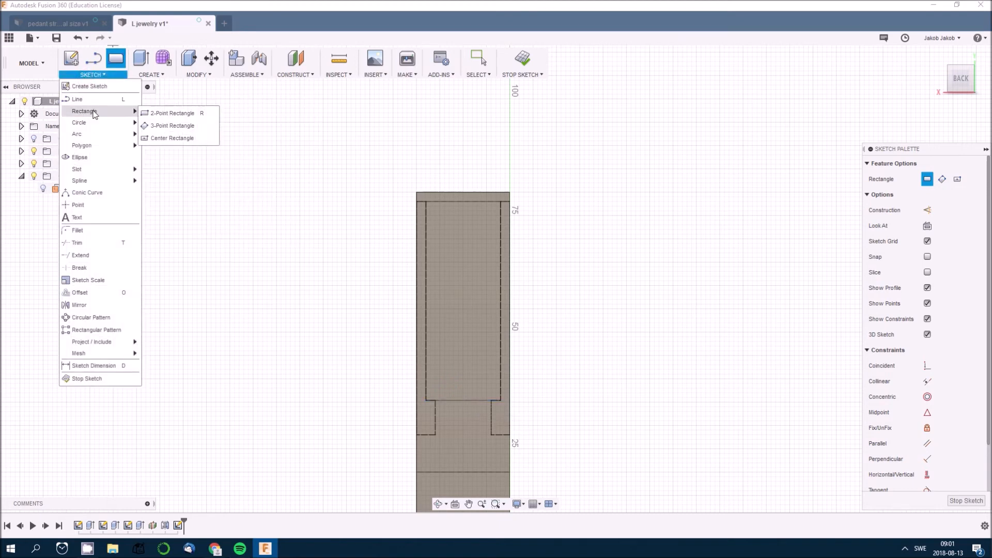
{"action": "left_click", "coordinate": [178, 137]}
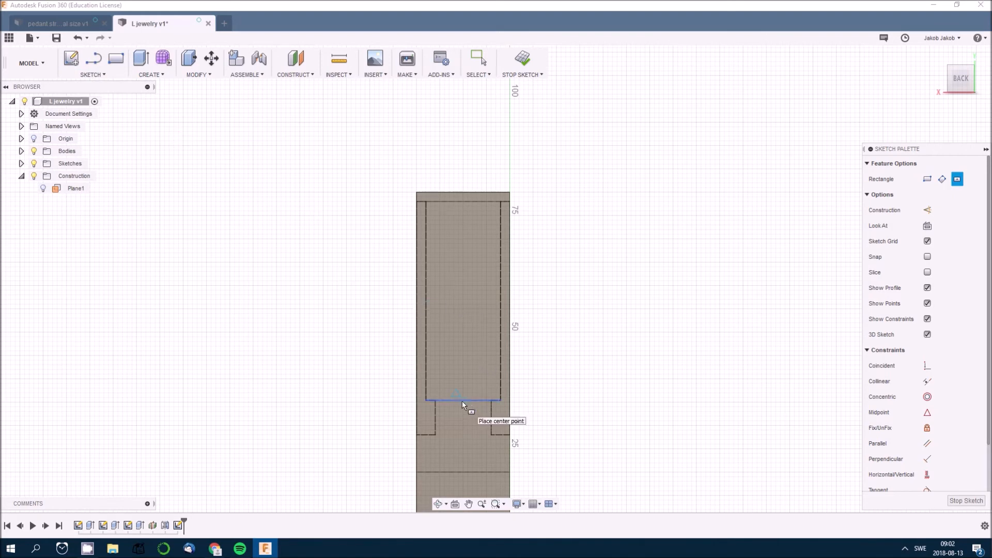
{"action": "left_click", "coordinate": [464, 332]}
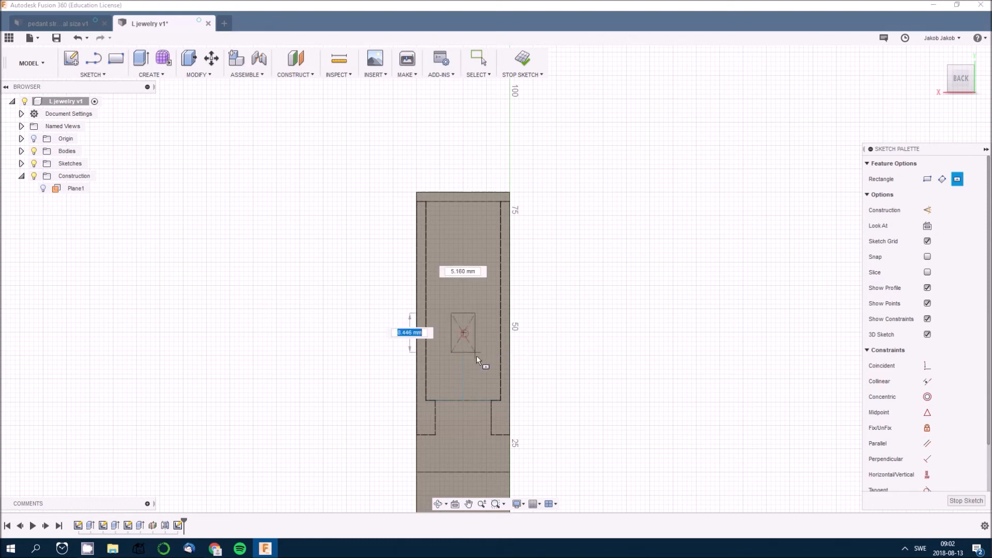
{"action": "left_click", "coordinate": [472, 459]}
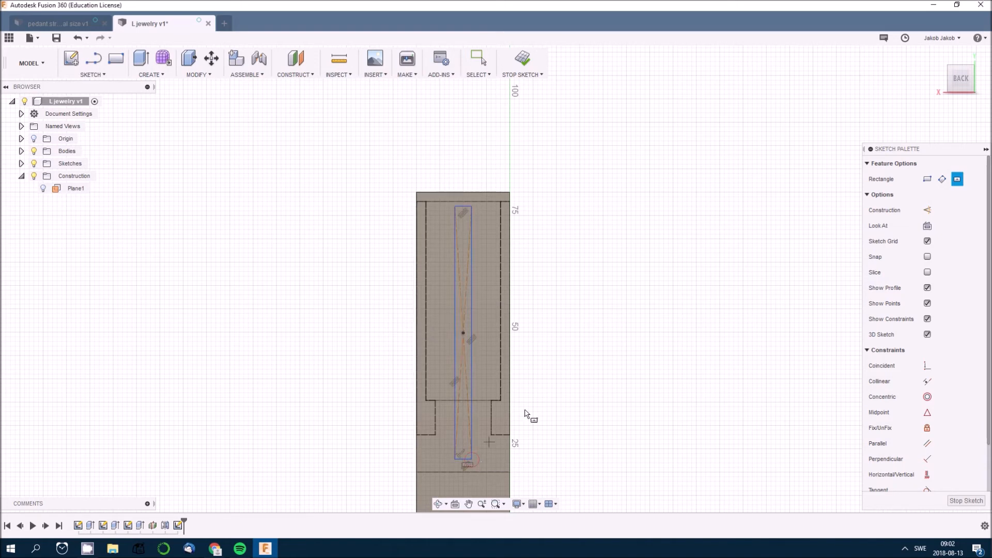
{"action": "left_click", "coordinate": [524, 59]}
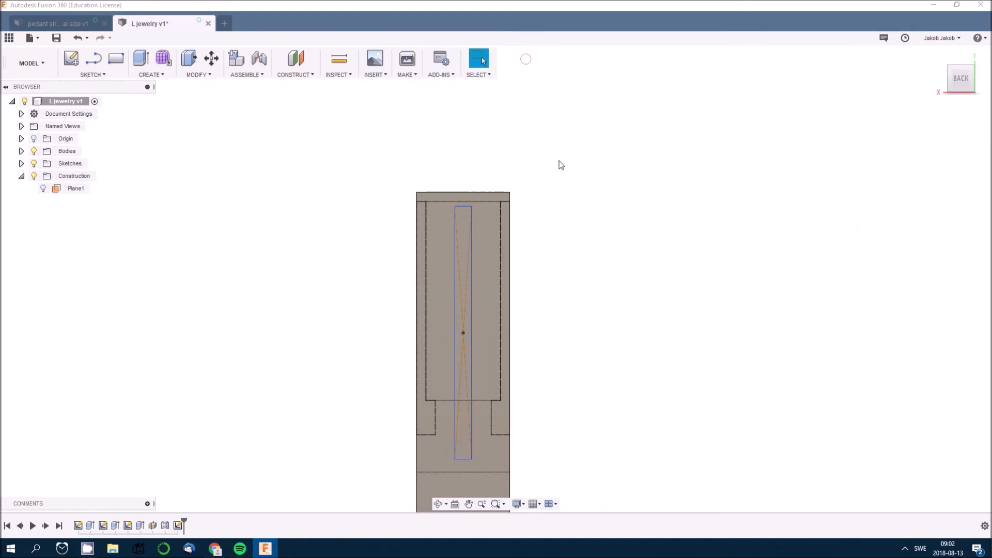
Extrude the narrow back-face rectangle as a cut with a distance of -4 mm to open a slot into the cavity
{"action": "left_click", "coordinate": [141, 58]}
{"action": "left_click", "coordinate": [463, 257]}
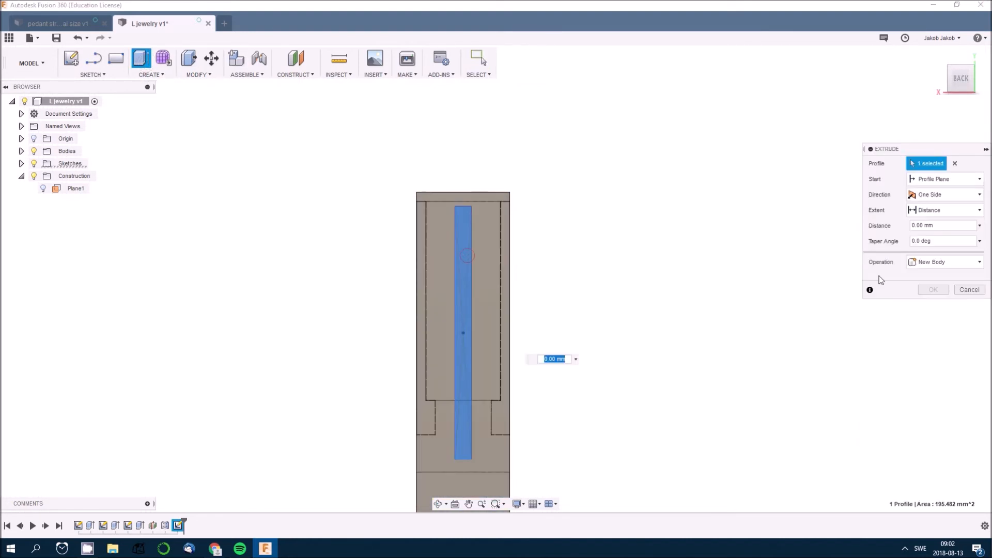
{"action": "left_click", "coordinate": [947, 264]}
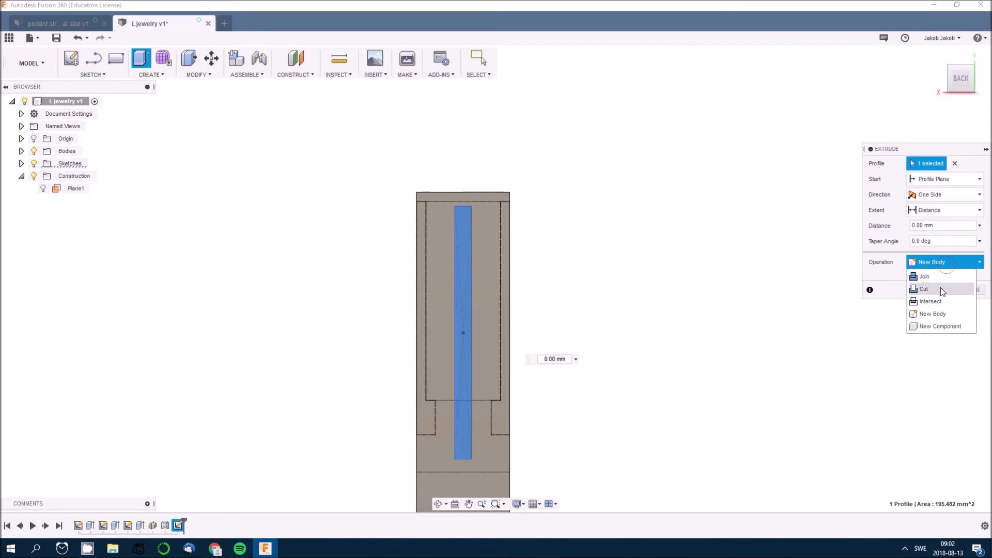
{"action": "left_click", "coordinate": [940, 289]}
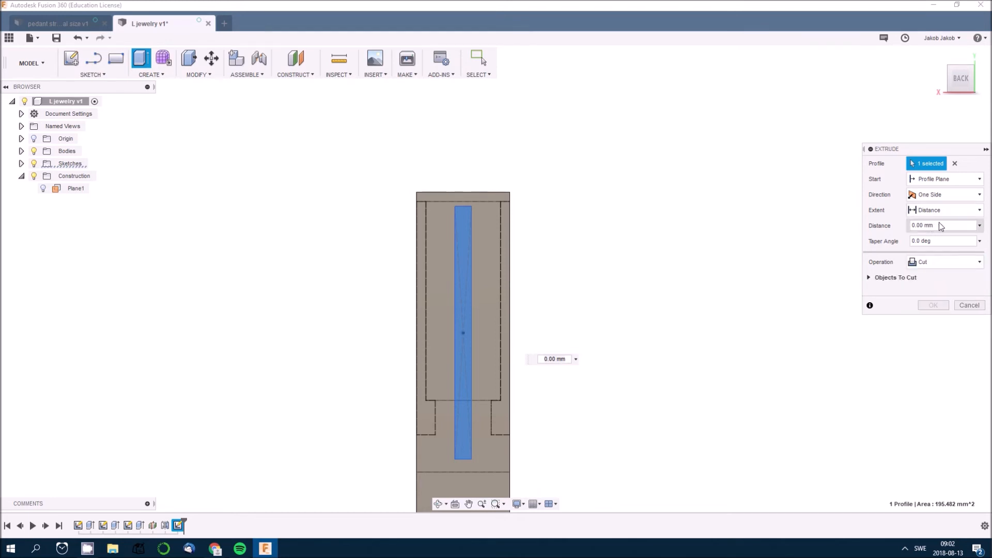
{"action": "key", "text": "BackSpace"}
{"action": "type", "text": "-4"}
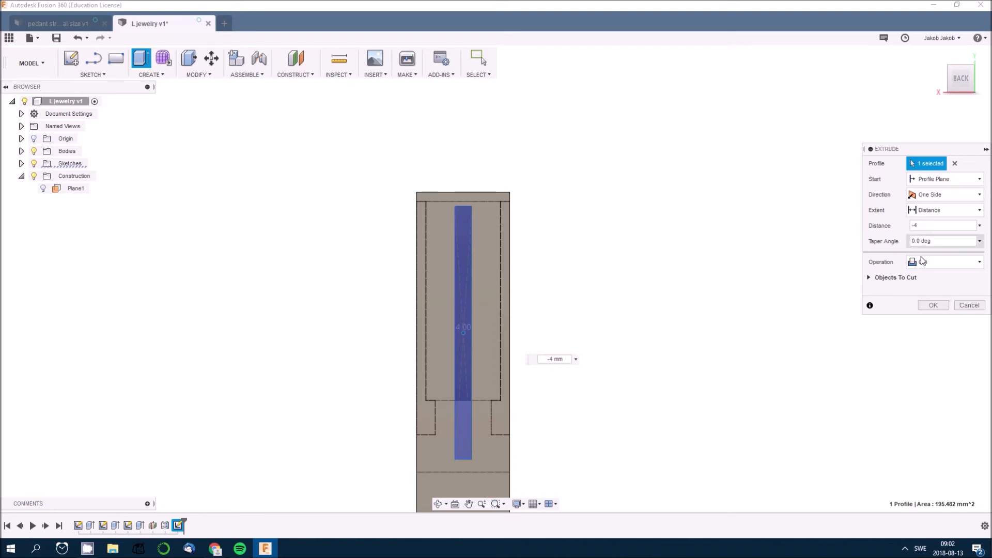
{"action": "left_click", "coordinate": [933, 305]}
On the tall inner face of the upright leg, sketch a rectangle about 4.6 by 50 mm beside the central slot's outline, starting level with the cavity's top
{"action": "middle_click_drag", "start_coordinate": [699, 303], "coordinate": [576, 277], "text": "shift"}
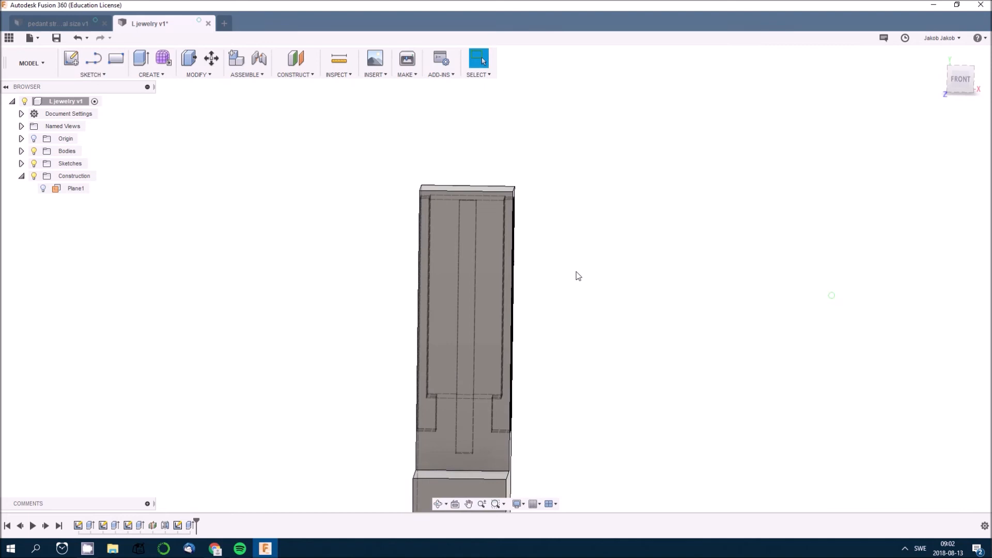
{"action": "middle_click_drag", "start_coordinate": [527, 300], "coordinate": [599, 357], "text": "shift"}
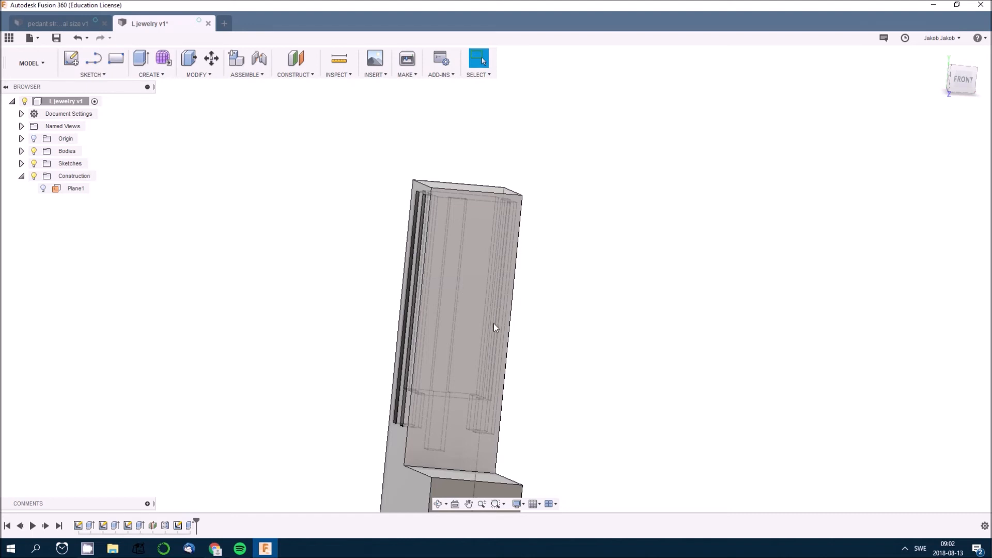
{"action": "middle_click_drag", "start_coordinate": [521, 380], "coordinate": [543, 370], "text": "shift"}
{"action": "key", "text": "Escape"}
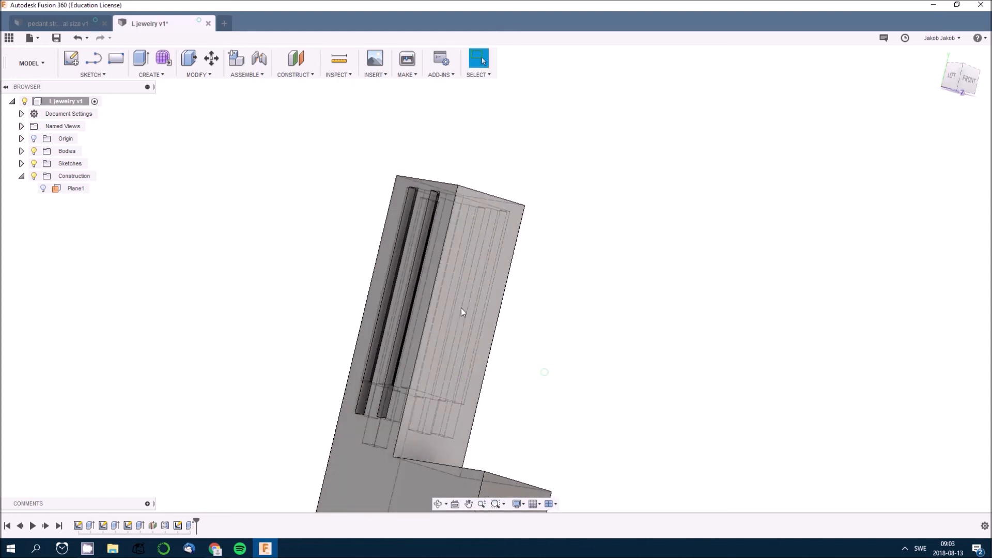
{"action": "left_click", "coordinate": [461, 309]}
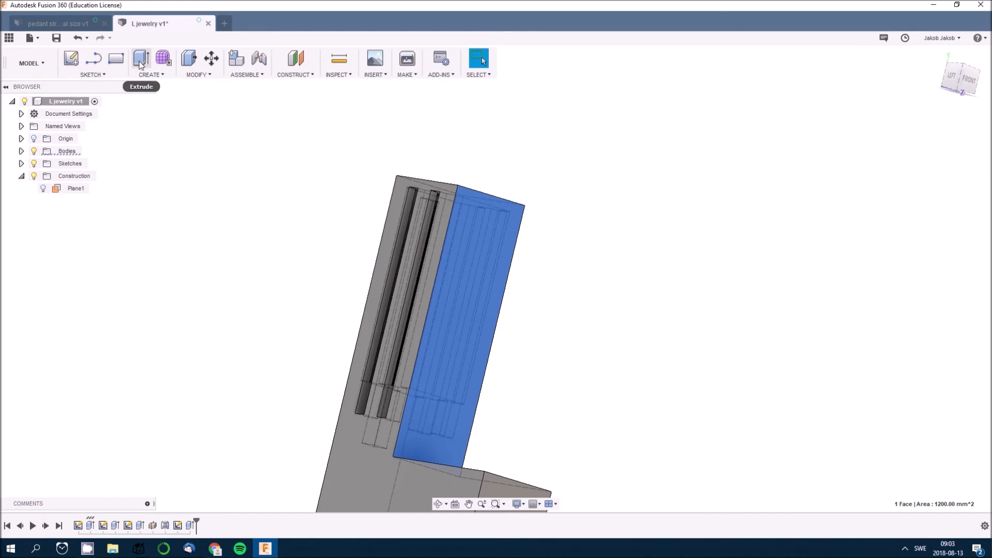
{"action": "left_click", "coordinate": [73, 62]}
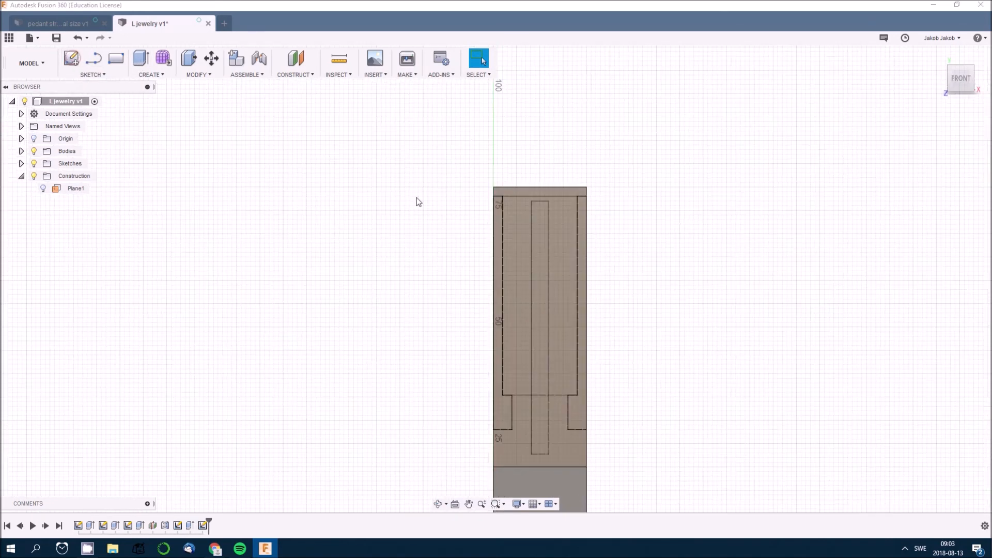
{"action": "left_click", "coordinate": [116, 57]}
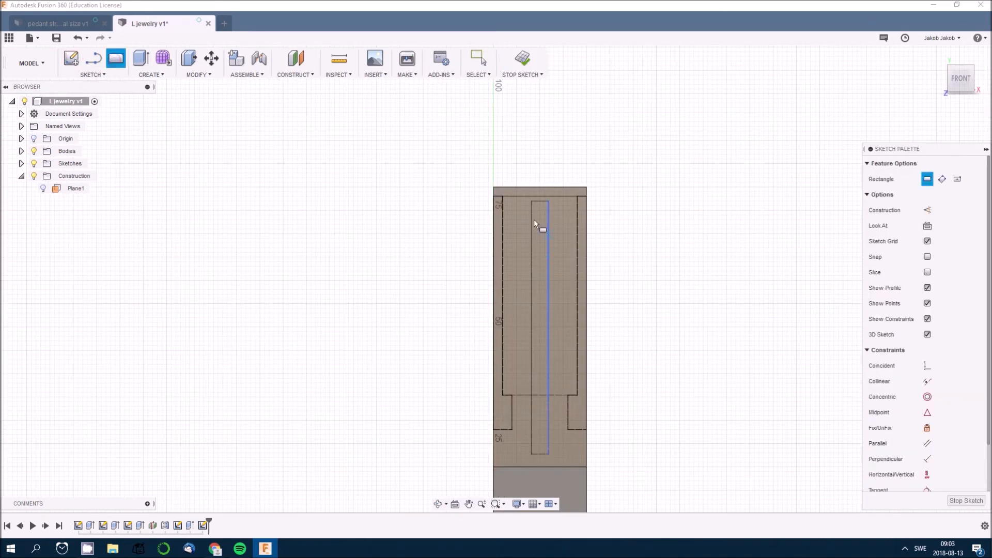
{"action": "left_click", "coordinate": [512, 200]}
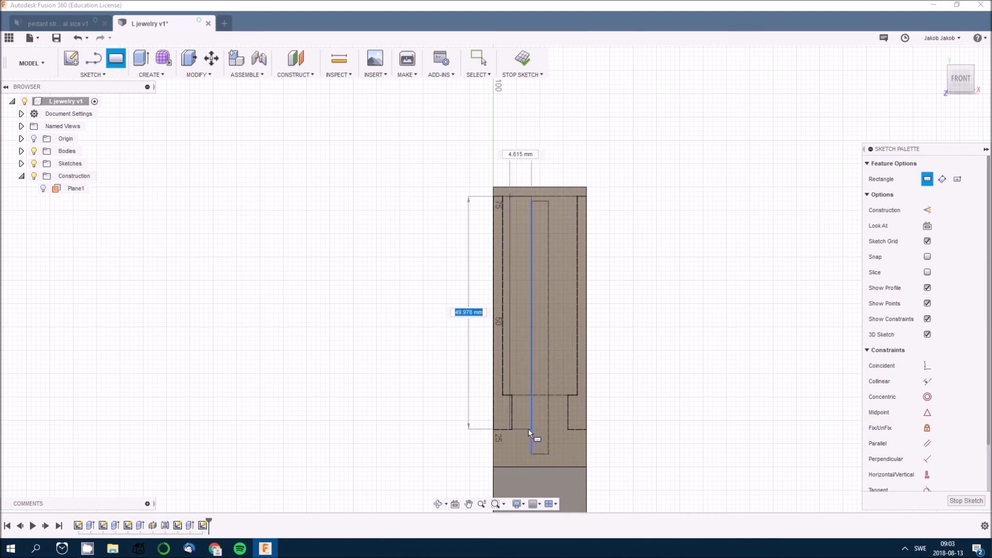
{"action": "left_click", "coordinate": [528, 429]}
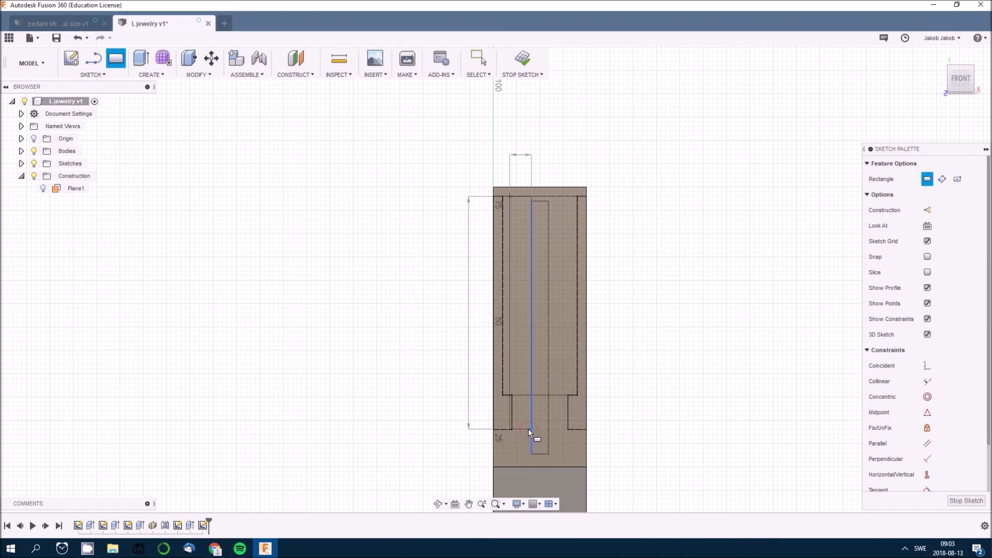
Add a second rectangle about 4 mm wide and equally tall on the other side of the slot outline, and finish the sketch
{"action": "left_click", "coordinate": [550, 196]}
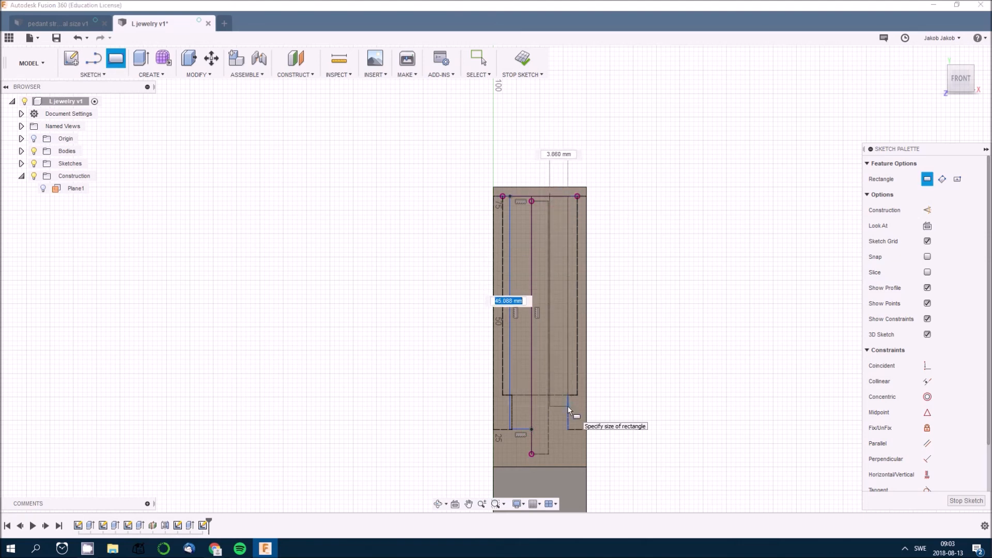
{"action": "left_click", "coordinate": [569, 428]}
{"action": "left_click", "coordinate": [523, 67]}
Extrude the two tall rectangles on the leg's inner face as a cut with a distance of -4 mm
{"action": "mouse_move", "coordinate": [564, 207]}
{"action": "middle_mouse_down", "text": "shift"}
{"action": "mouse_move", "coordinate": [612, 374]}
{"action": "mouse_move", "coordinate": [606, 360]}
{"action": "middle_mouse_up", "text": "shift"}
{"action": "key", "text": "Escape"}
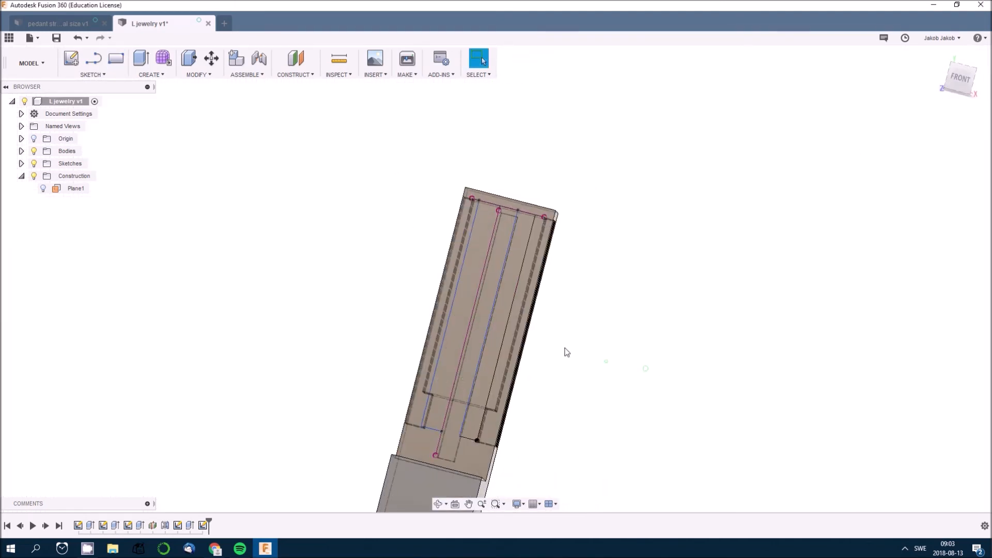
{"action": "left_click", "coordinate": [469, 289]}
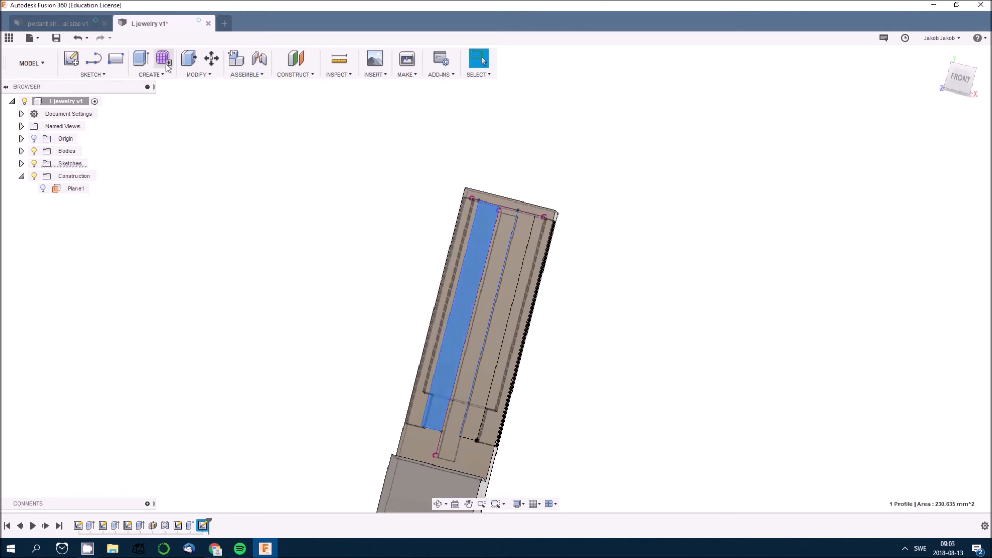
{"action": "left_click", "coordinate": [141, 59]}
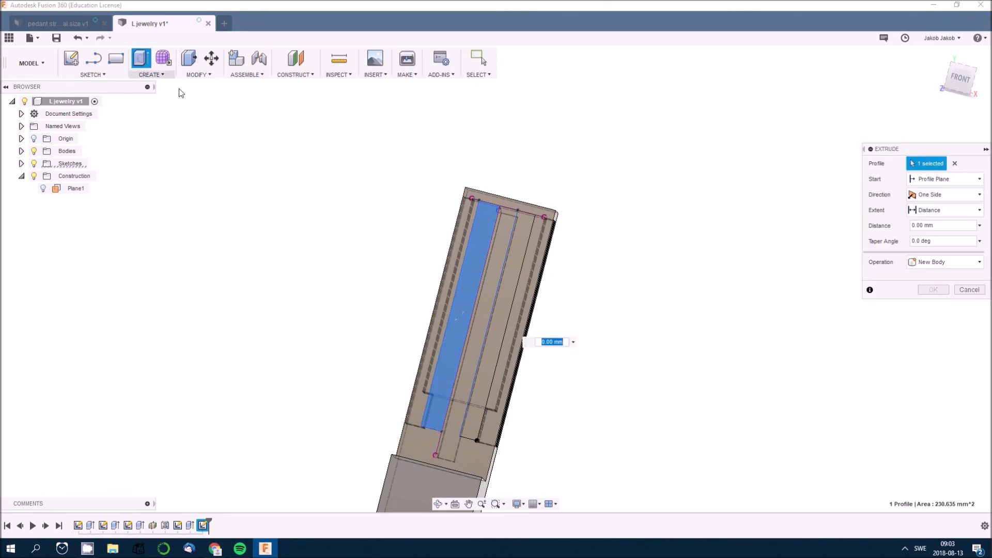
{"action": "left_click", "coordinate": [505, 279]}
{"action": "middle_click_drag", "start_coordinate": [637, 272], "coordinate": [674, 282], "text": "shift"}
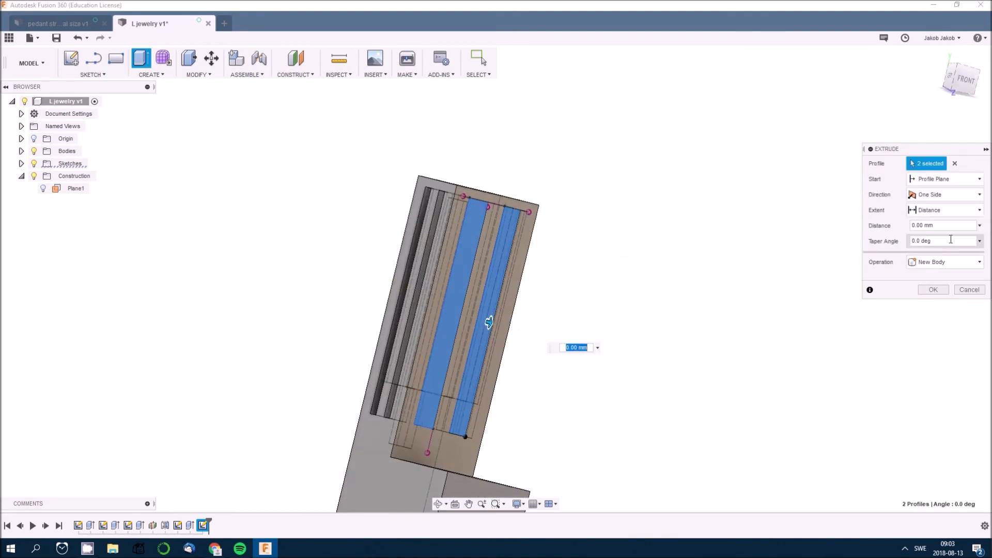
{"action": "double_click", "coordinate": [924, 226]}
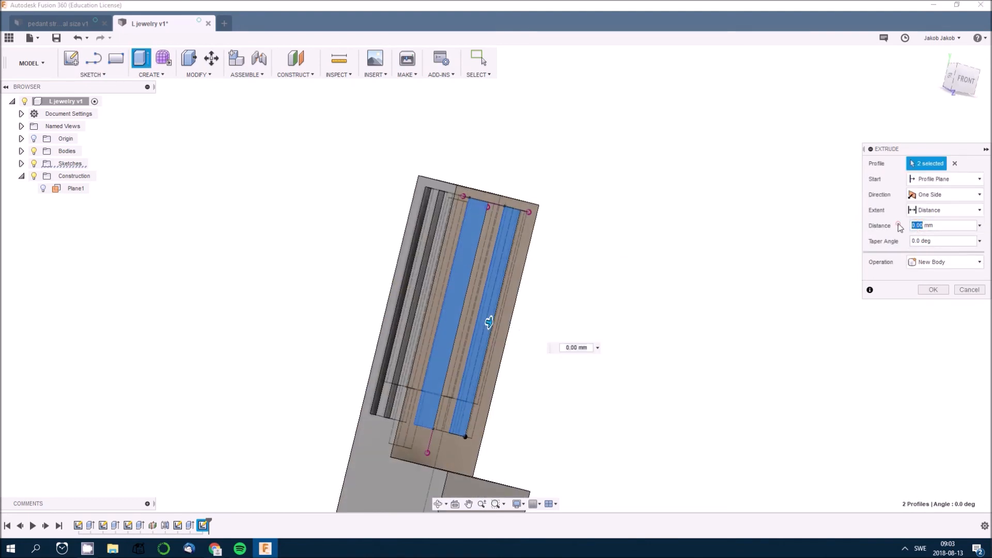
{"action": "type", "text": "-4"}
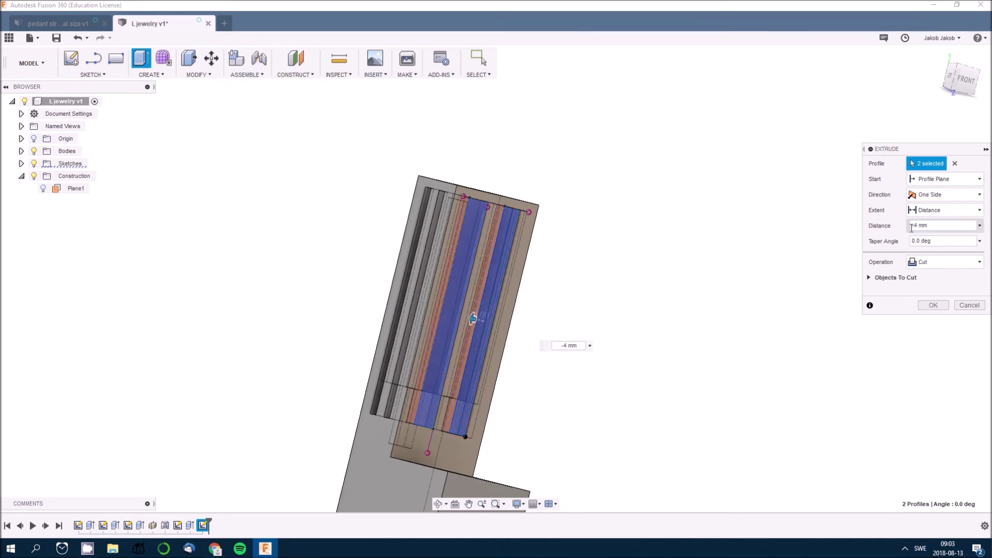
{"action": "left_click", "coordinate": [933, 306]}
On the L-shaped side face, sketch three rectangles across the foot's upper edge: a middle one about 1.9 by 14.7 mm and two outer ones about 10.4 mm tall
{"action": "middle_click_drag", "start_coordinate": [689, 310], "coordinate": [600, 317], "text": "shift"}
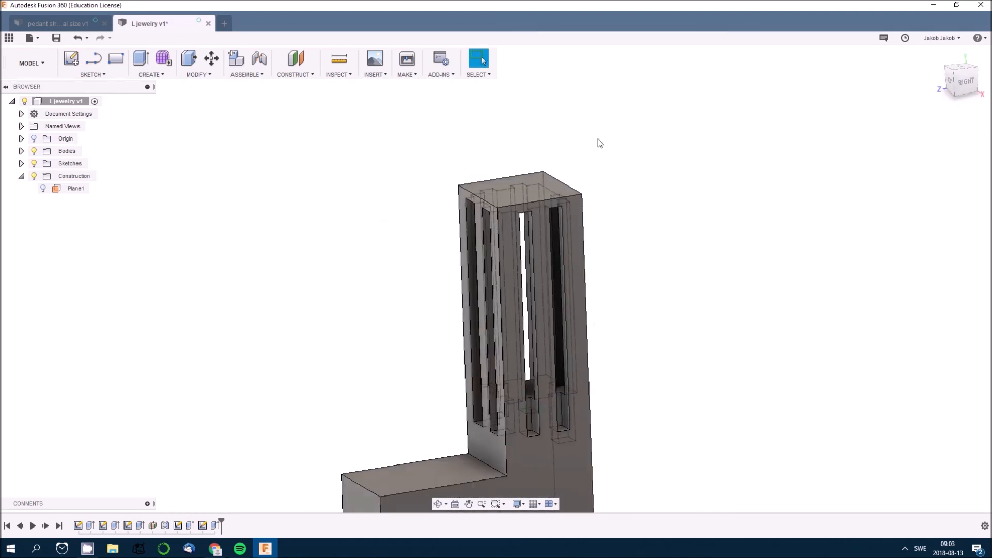
{"action": "scroll", "coordinate": [343, 336], "scroll_direction": "down", "scroll_amount": 3}
{"action": "middle_click_drag", "start_coordinate": [385, 360], "coordinate": [370, 325], "text": "shift"}
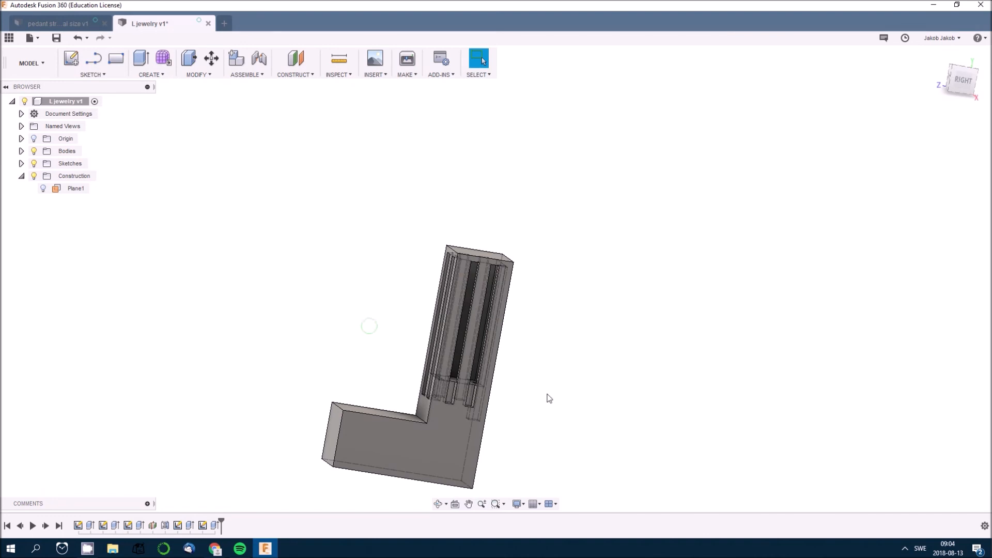
{"action": "left_click", "coordinate": [396, 449]}
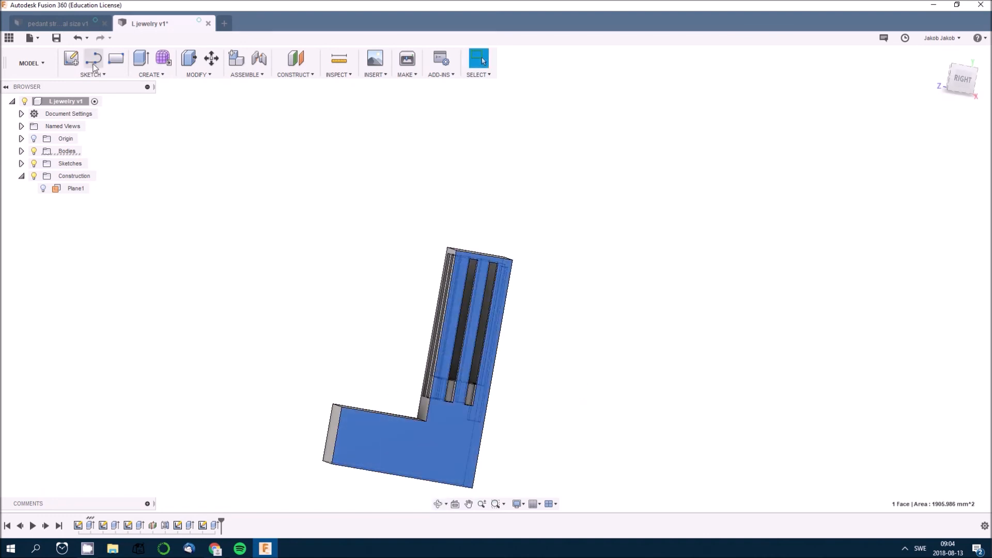
{"action": "left_click", "coordinate": [71, 59]}
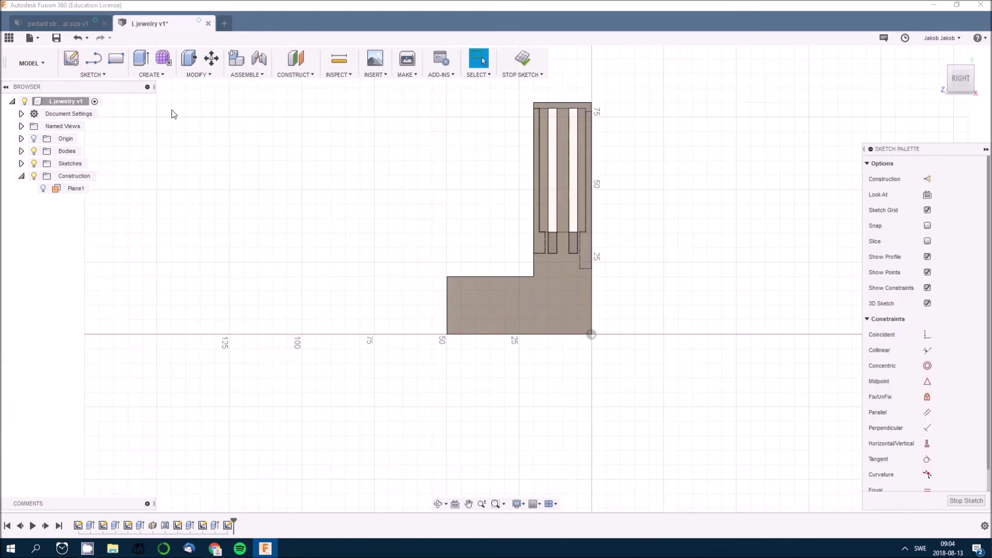
{"action": "left_click", "coordinate": [116, 59]}
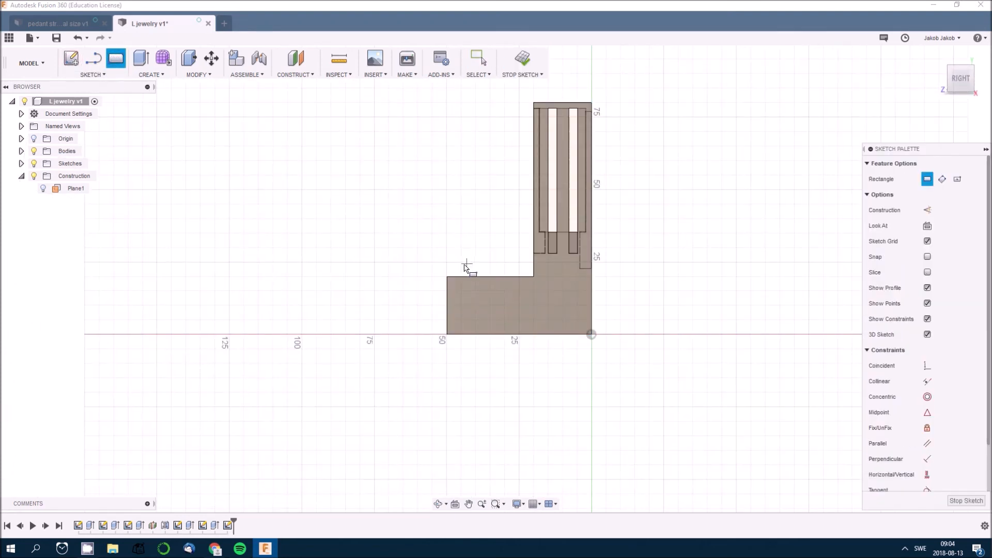
{"action": "left_click", "coordinate": [460, 265]}
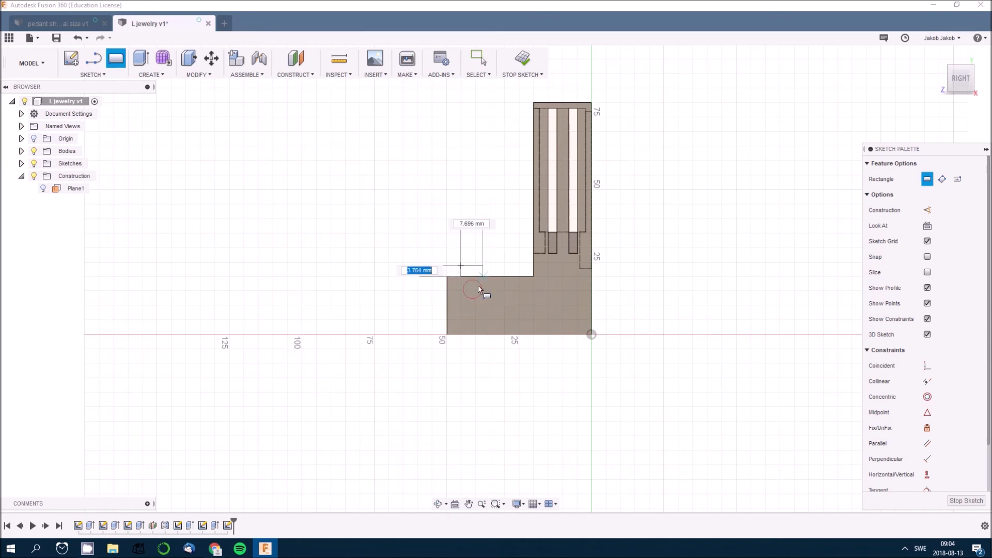
{"action": "left_click", "coordinate": [474, 295]}
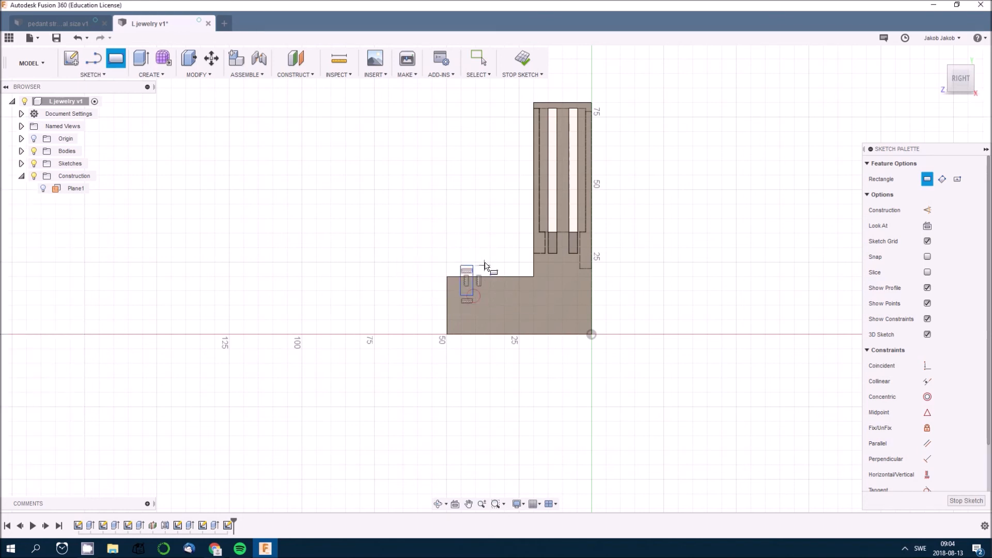
{"action": "left_click", "coordinate": [485, 266]}
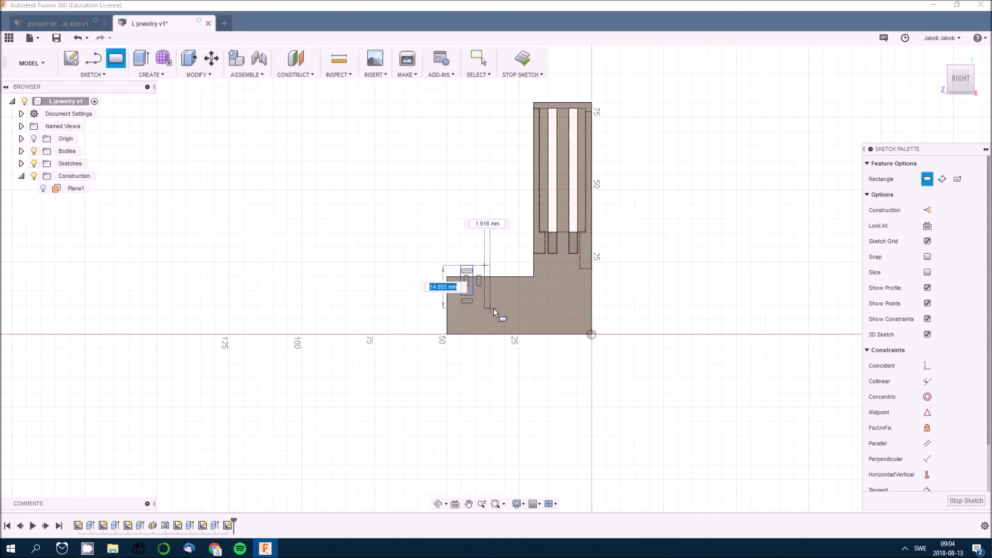
{"action": "left_click", "coordinate": [494, 309]}
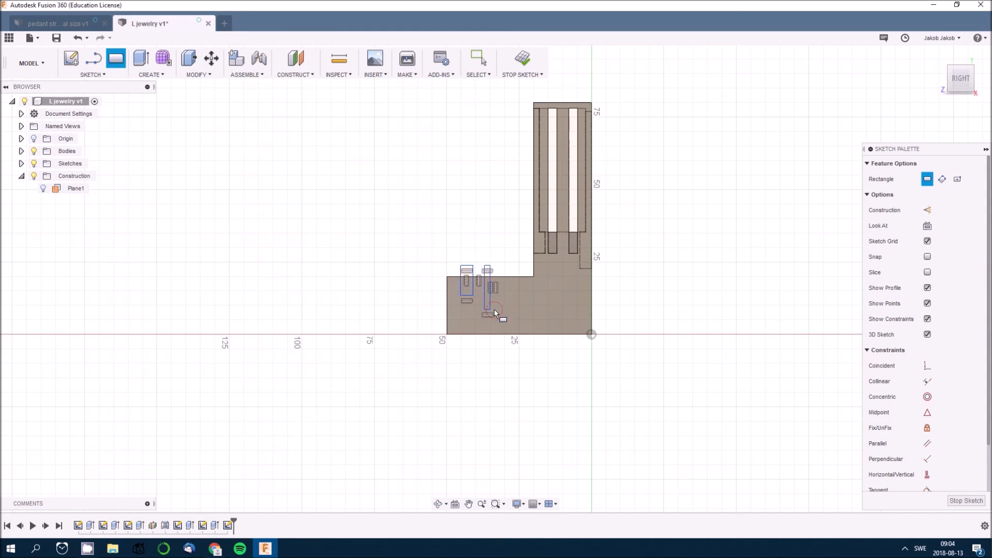
{"action": "left_click", "coordinate": [509, 265]}
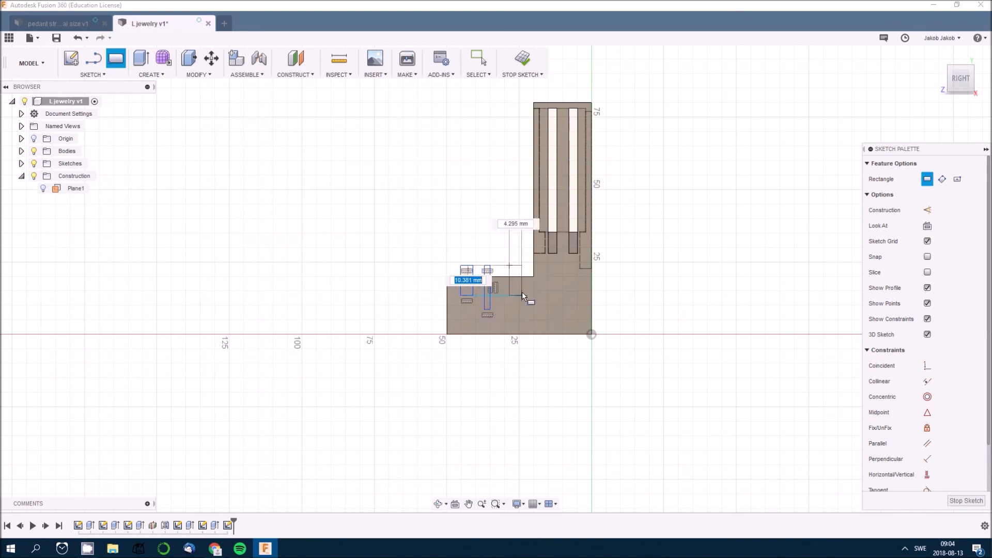
{"action": "left_click", "coordinate": [522, 294]}
Add three spaced rectangles straddling the foot's bottom edge, the widest nearest the L's corner, and finish the sketch
{"action": "left_click", "coordinate": [462, 358]}
{"action": "left_click", "coordinate": [476, 324]}
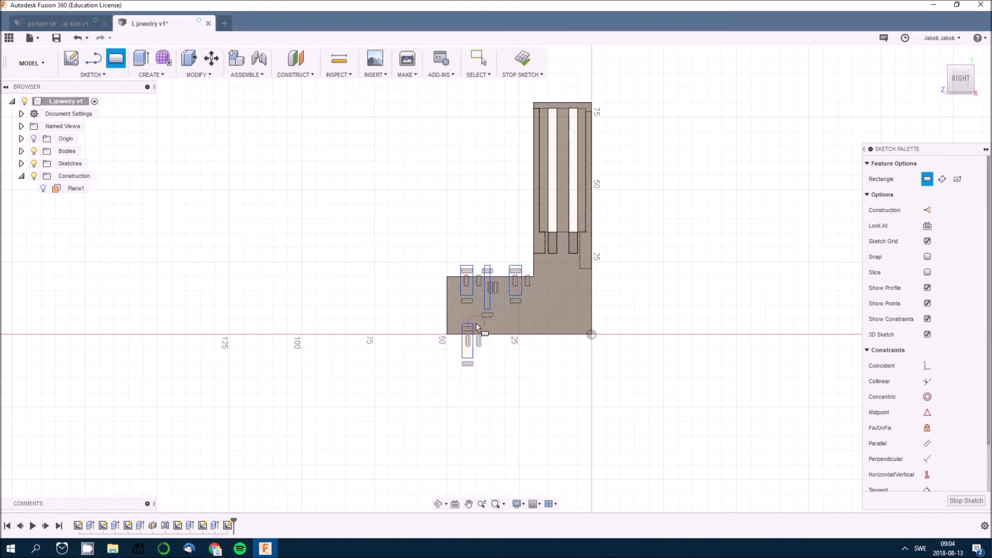
{"action": "left_click", "coordinate": [507, 358]}
{"action": "left_click", "coordinate": [515, 324]}
{"action": "left_click", "coordinate": [542, 351]}
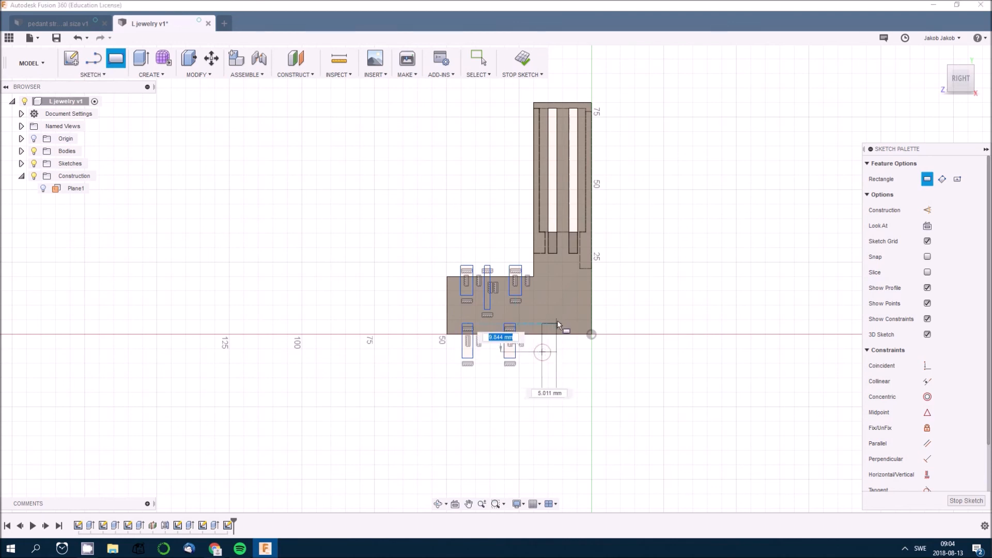
{"action": "left_click", "coordinate": [559, 316]}
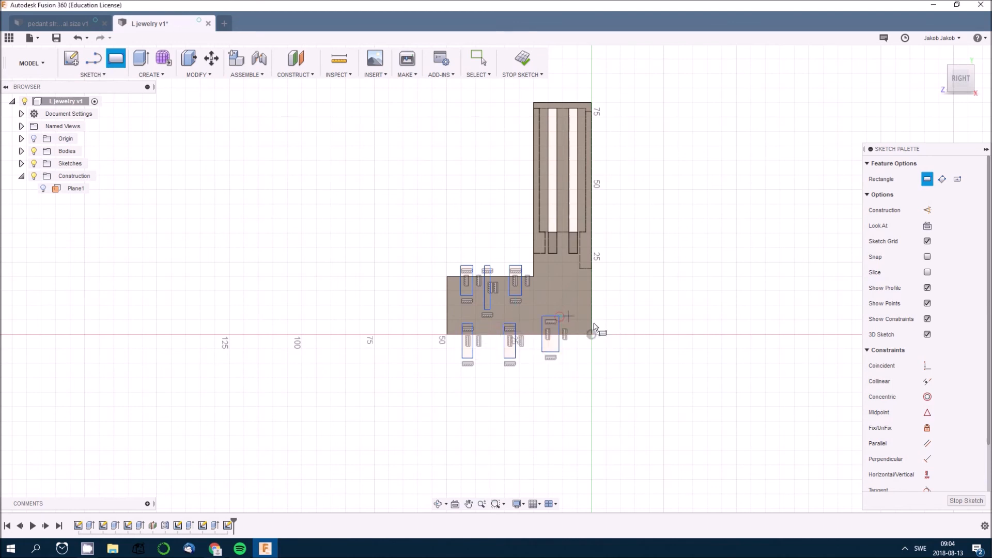
{"action": "left_click", "coordinate": [534, 62]}
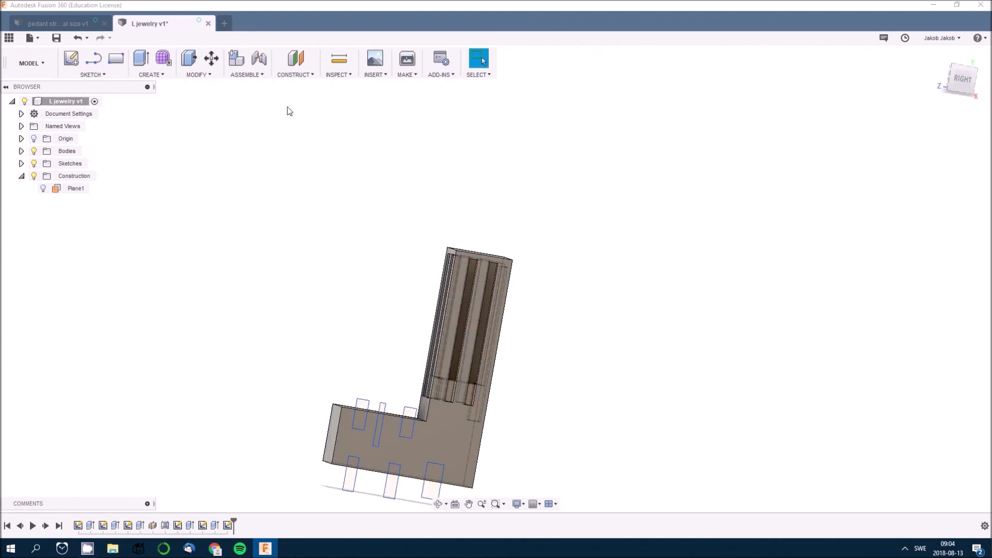
Extrude the six rectangle areas overlapping the foot's upper and lower edges as a cut through its thickness, with a distance of -53.74 mm
{"action": "left_click", "coordinate": [142, 60]}
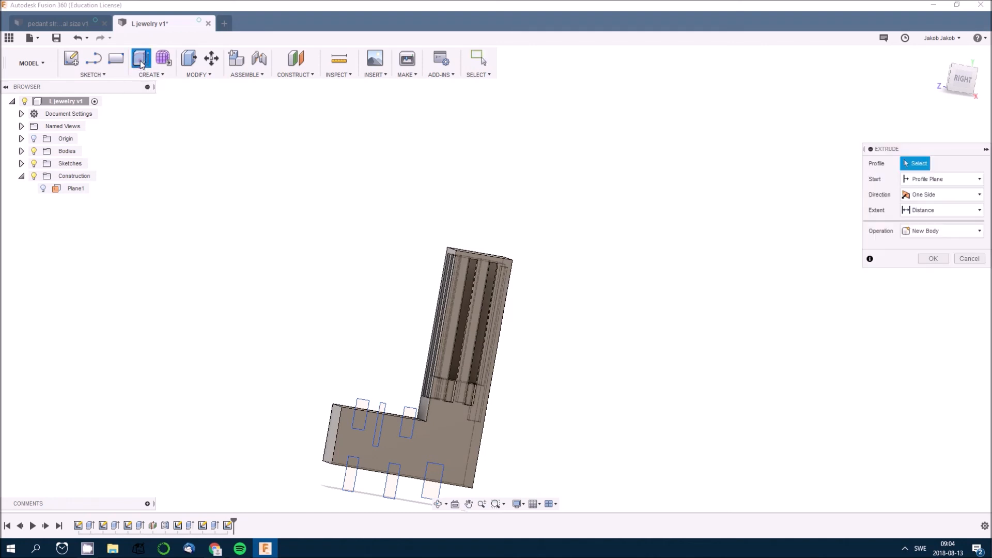
{"action": "left_click", "coordinate": [364, 419]}
{"action": "left_click", "coordinate": [380, 423]}
{"action": "left_click", "coordinate": [410, 436]}
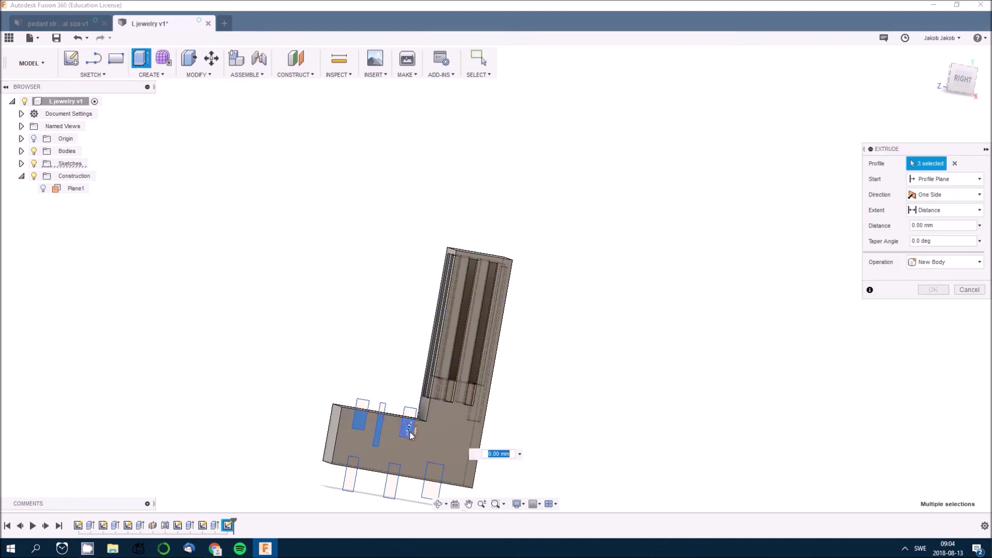
{"action": "left_click", "coordinate": [357, 464]}
{"action": "left_click", "coordinate": [393, 473]}
{"action": "left_click", "coordinate": [435, 472]}
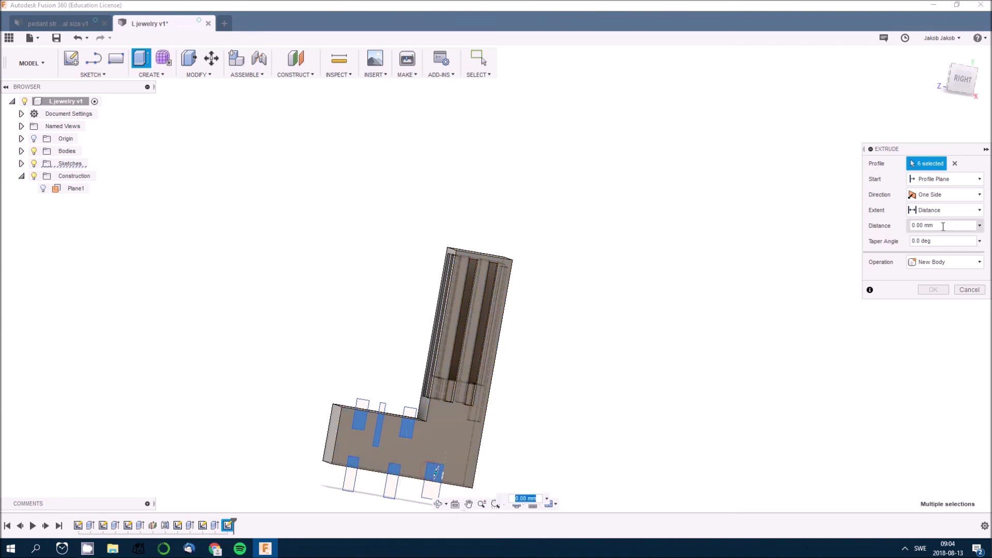
{"action": "left_click", "coordinate": [943, 262]}
{"action": "left_click", "coordinate": [939, 289]}
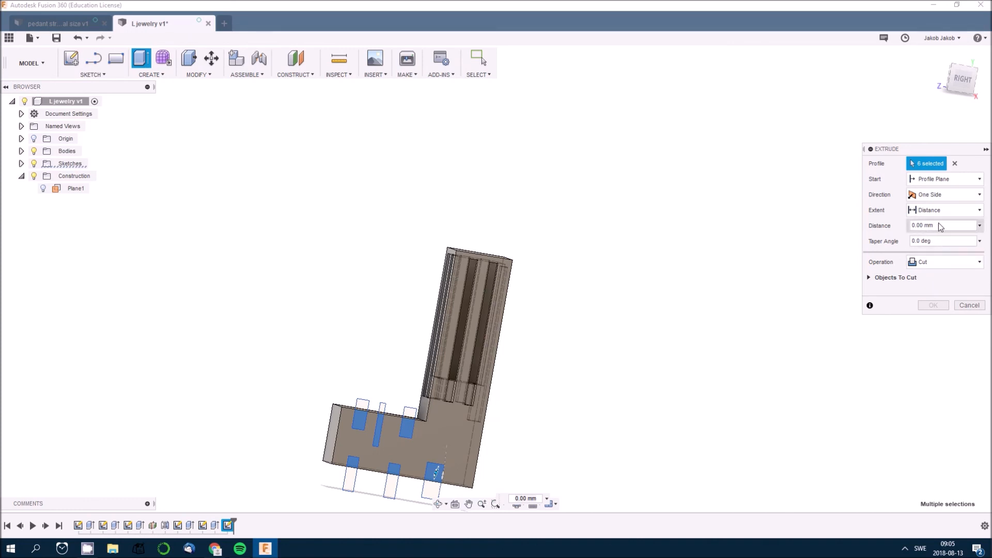
{"action": "left_click", "coordinate": [956, 209]}
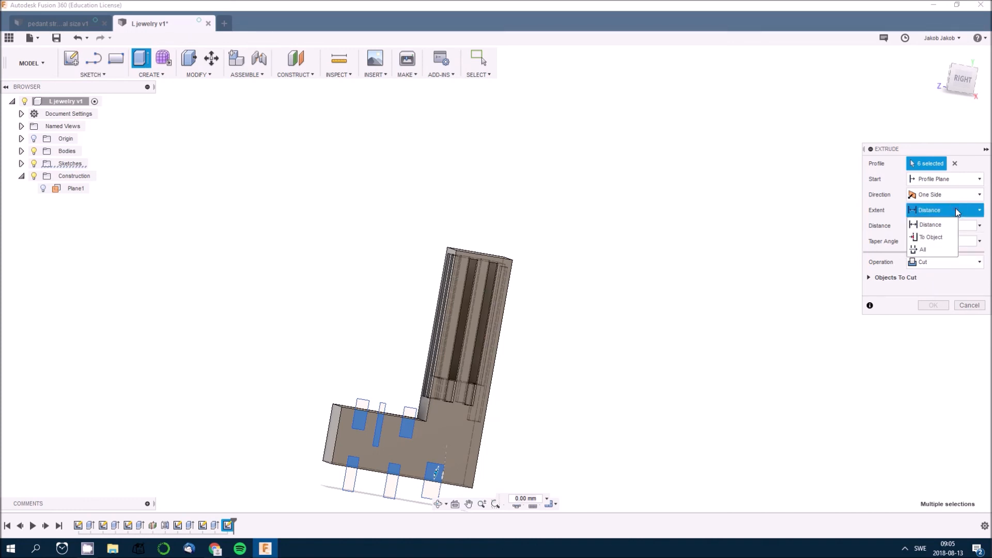
{"action": "left_click", "coordinate": [941, 251]}
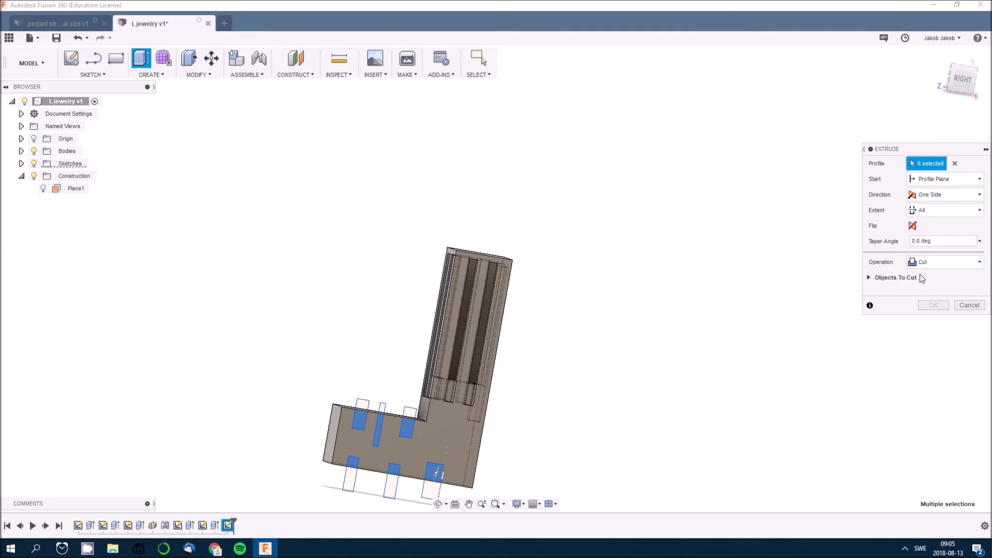
{"action": "middle_click_drag", "start_coordinate": [405, 321], "coordinate": [442, 472], "text": "shift"}
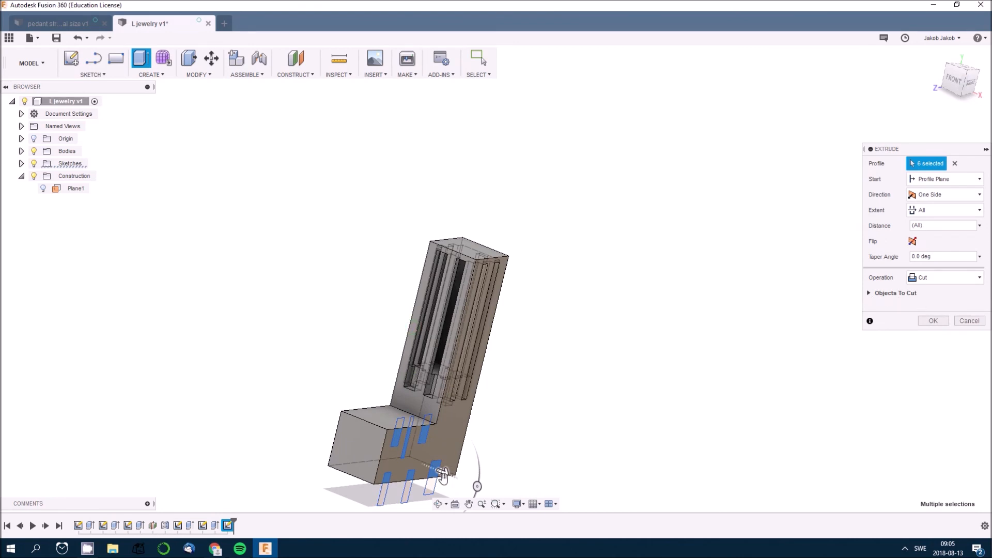
{"action": "left_click_drag", "start_coordinate": [441, 471], "coordinate": [310, 429]}
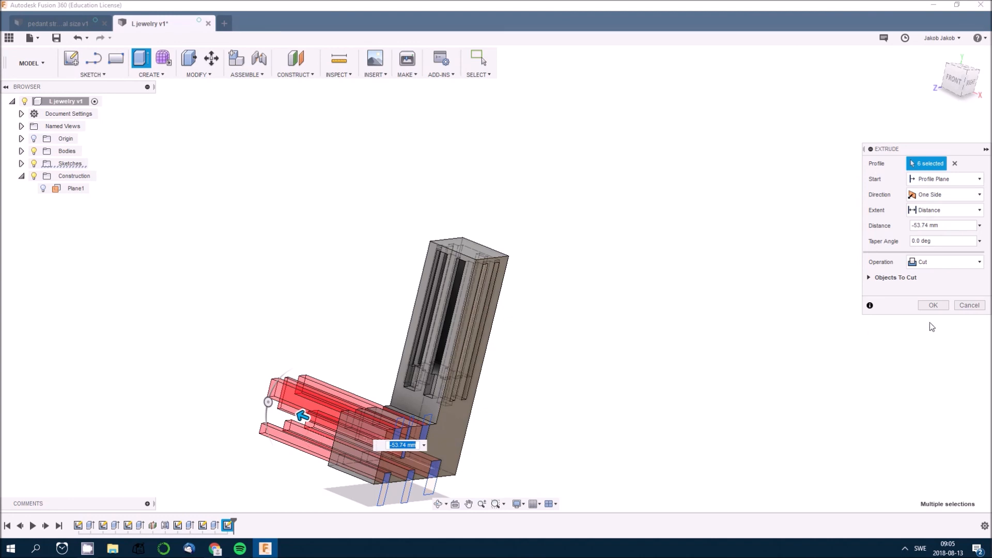
{"action": "middle_click_drag", "start_coordinate": [609, 388], "coordinate": [576, 370], "text": "shift"}
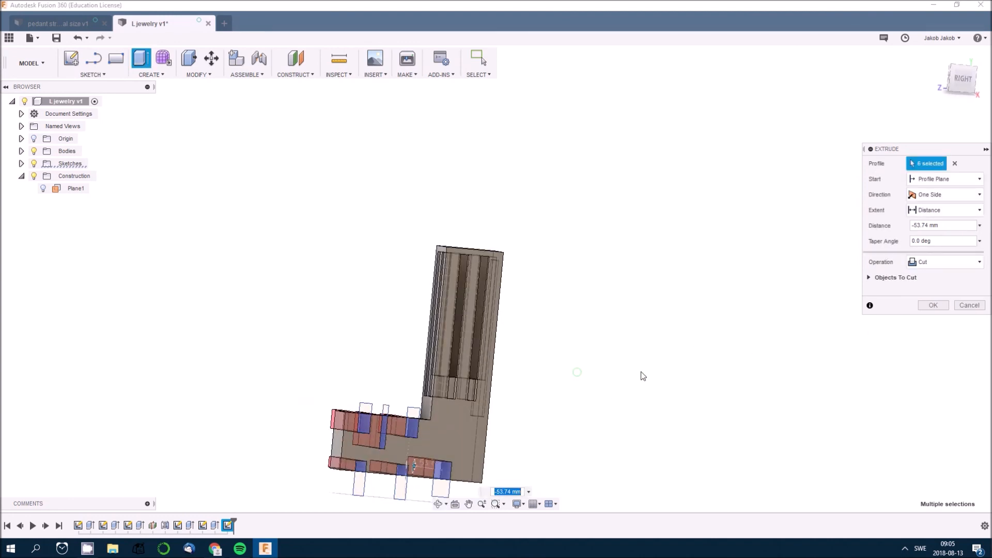
{"action": "left_click", "coordinate": [933, 305]}
{"action": "mouse_move", "coordinate": [727, 343]}
{"action": "middle_mouse_down", "text": "shift"}
{"action": "mouse_move", "coordinate": [700, 339]}
{"action": "mouse_move", "coordinate": [718, 339]}
{"action": "middle_mouse_up", "text": "shift"}
{"action": "key", "text": "Escape"}
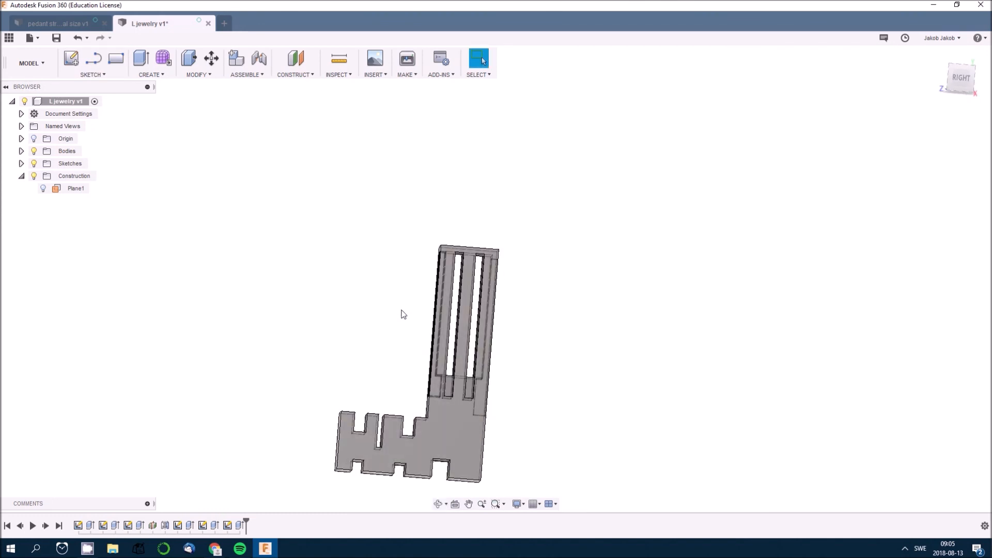
{"action": "middle_click_drag", "start_coordinate": [398, 306], "coordinate": [504, 408], "text": "shift"}
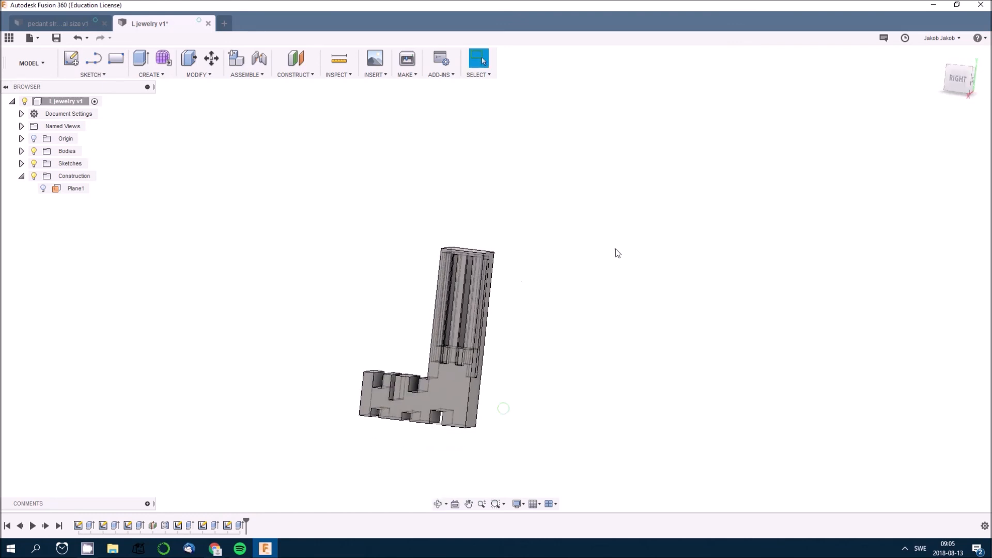
{"action": "scroll", "coordinate": [501, 345], "scroll_direction": "up", "scroll_amount": 5}
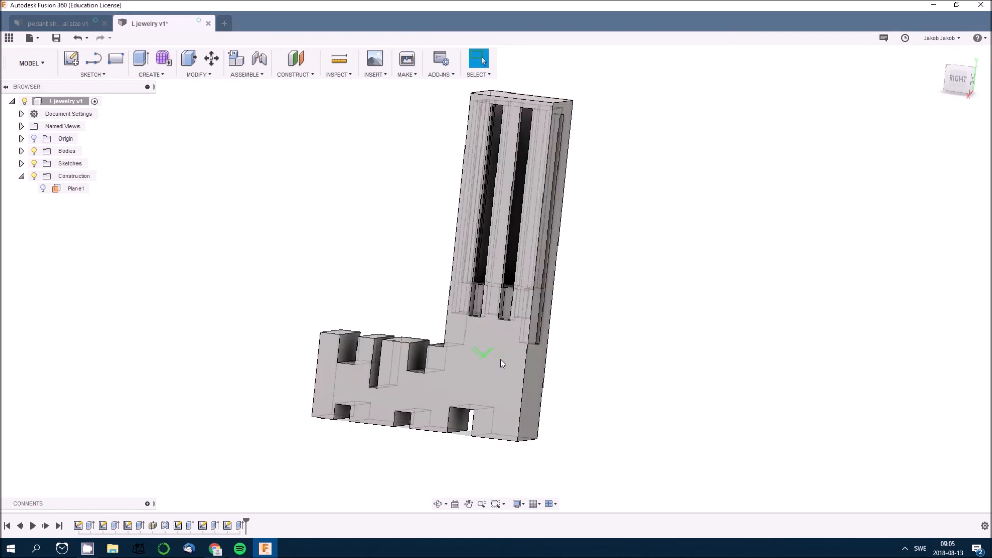
{"action": "scroll", "coordinate": [500, 359], "scroll_direction": "down", "scroll_amount": 2}
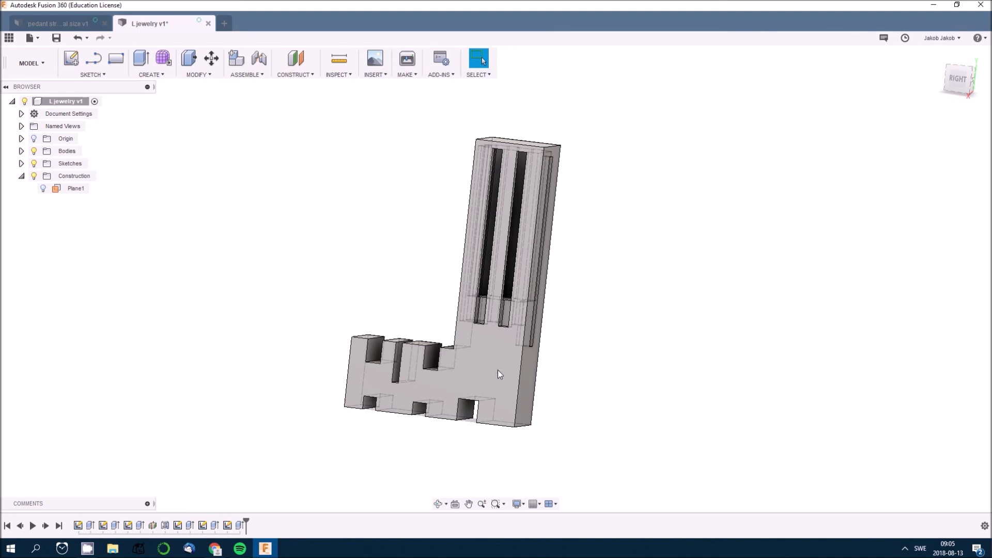
{"action": "middle_click_drag", "start_coordinate": [495, 364], "coordinate": [660, 397], "text": "shift"}
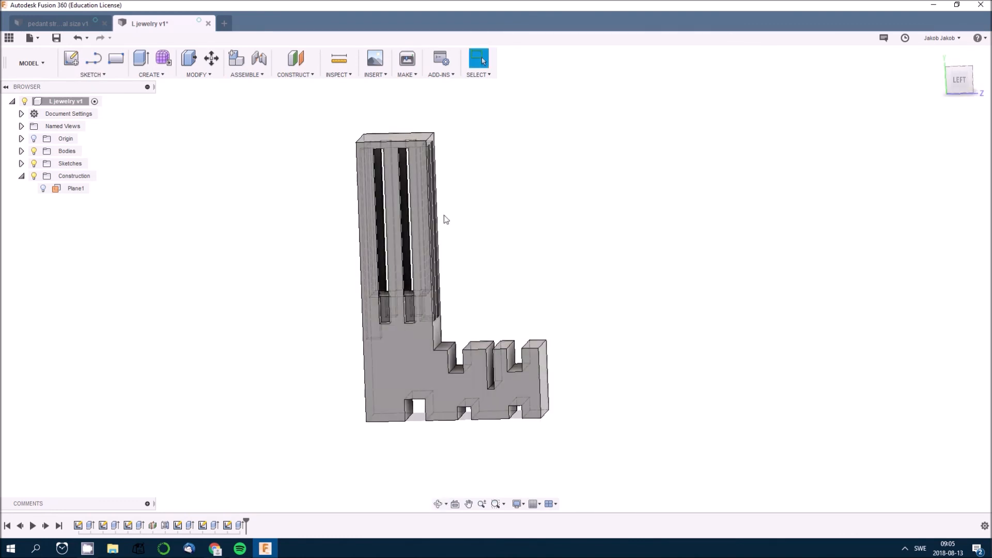
{"action": "middle_click_drag", "start_coordinate": [627, 283], "coordinate": [454, 279], "text": "shift"}
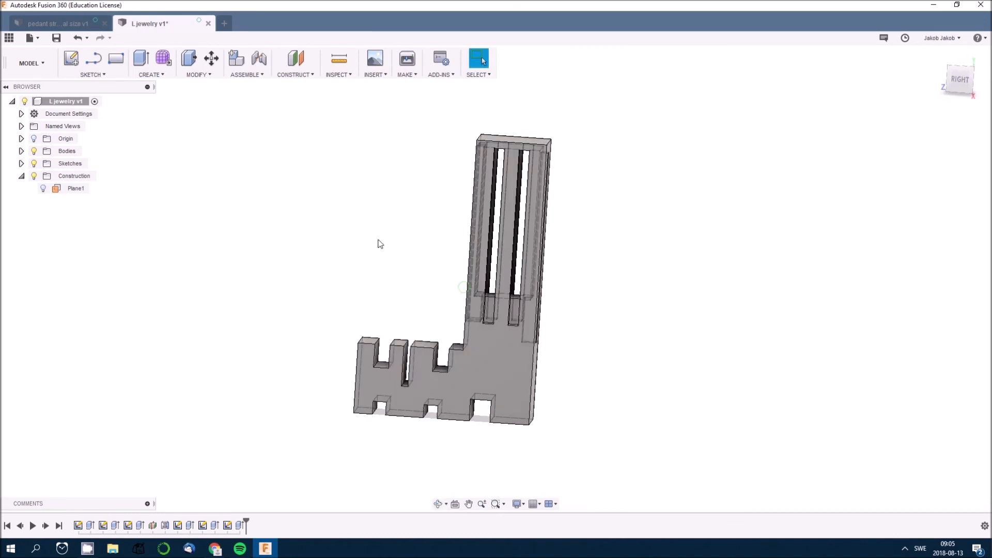